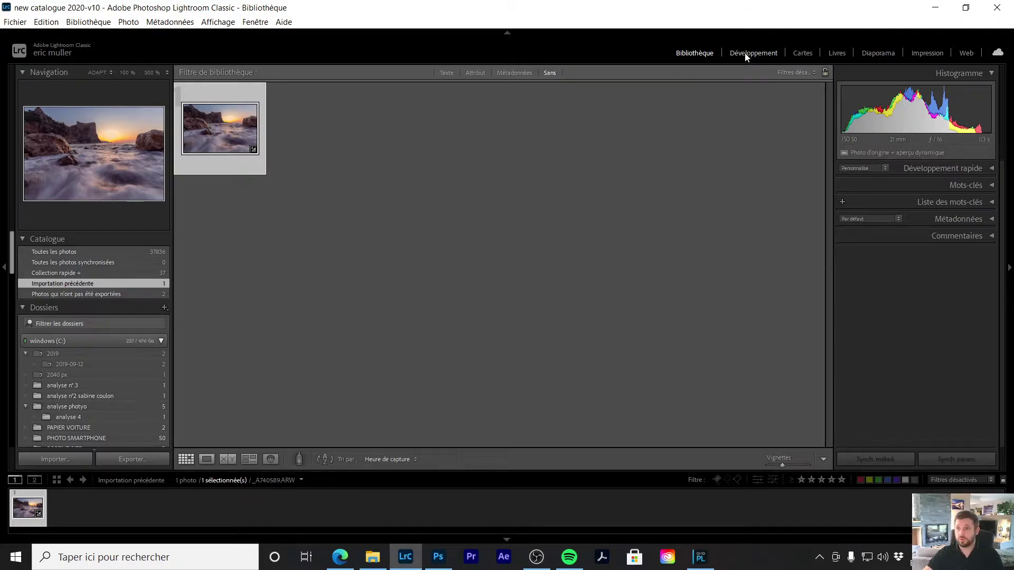
- Open the selected coastal sunset photo for developing and reset all of its existing adjustments
{"action": "left_click", "coordinate": [750, 55]}
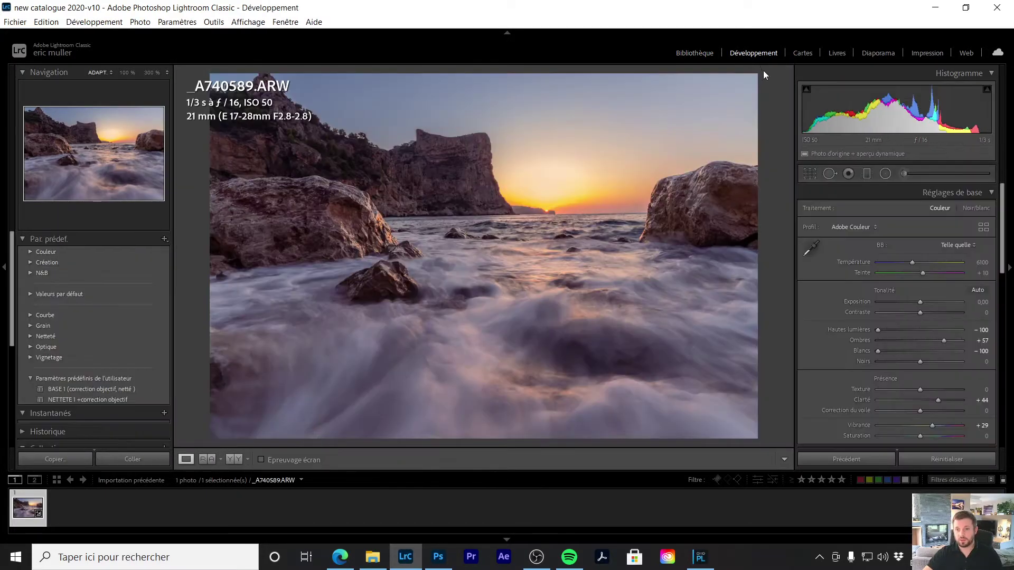
{"action": "left_click", "coordinate": [936, 457]}
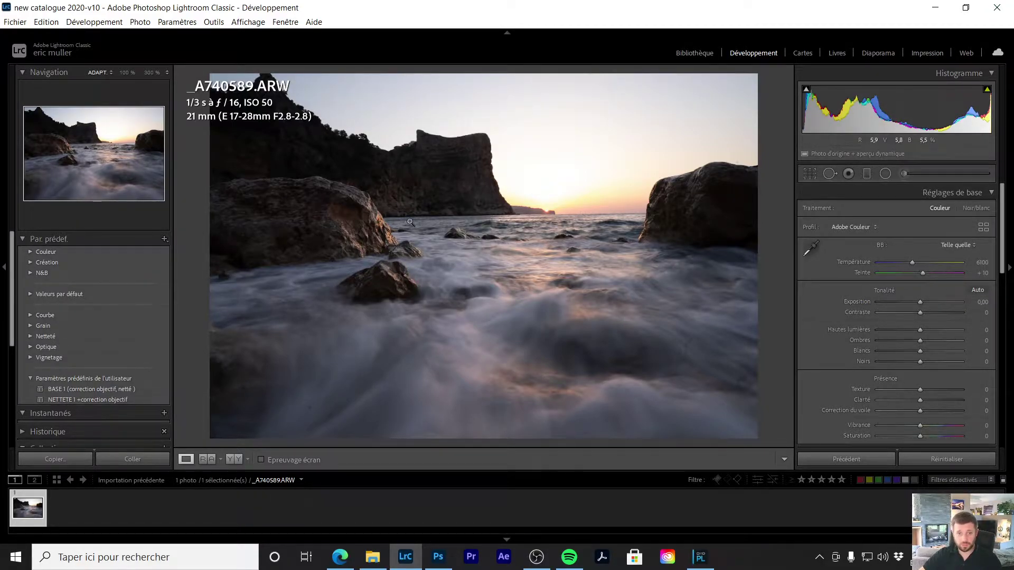
{"action": "scroll", "coordinate": [108, 337], "scroll_direction": "down", "scroll_amount": 3}
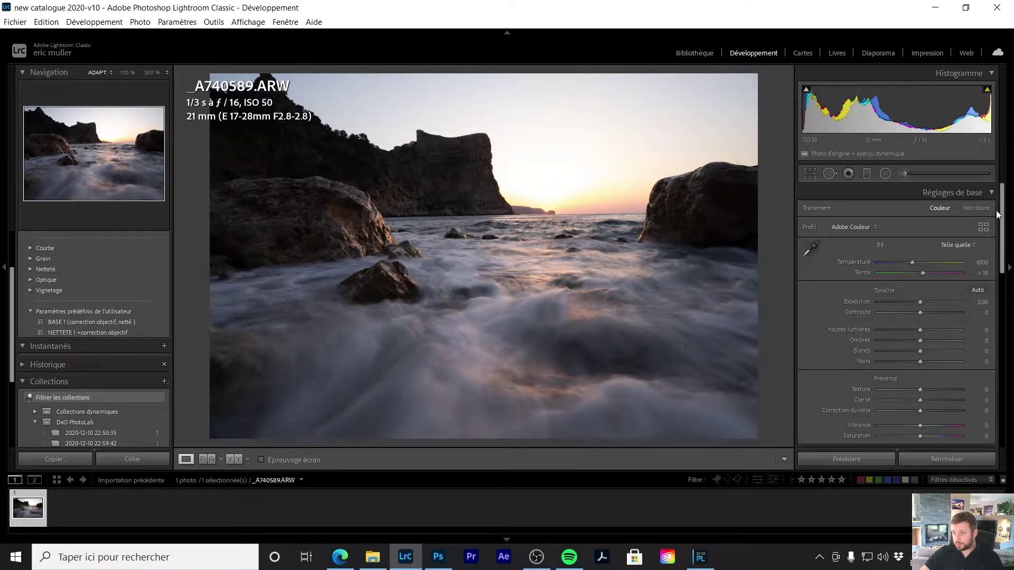
- Enable chromatic aberration removal and the lens profile correction for the photo
{"action": "left_click", "coordinate": [1009, 233]}
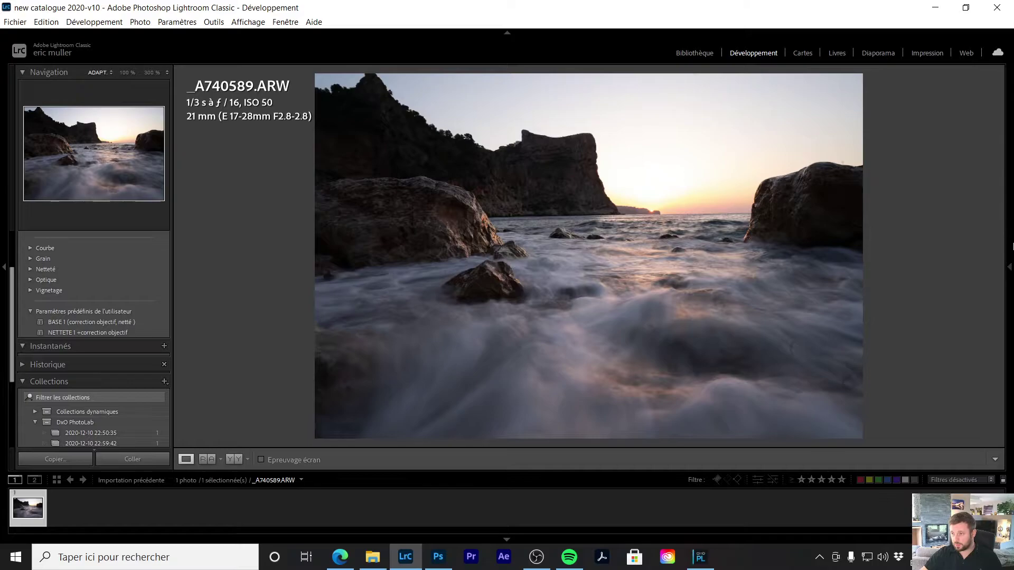
{"action": "left_click", "coordinate": [1012, 244]}
{"action": "left_click_drag", "start_coordinate": [1002, 245], "coordinate": [1001, 334]}
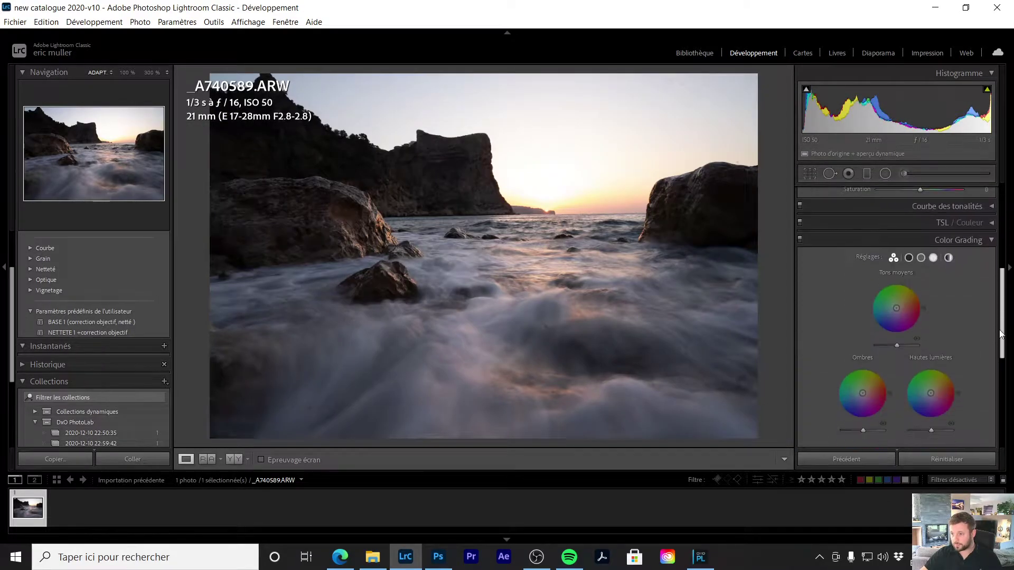
{"action": "scroll", "coordinate": [1001, 333], "scroll_direction": "up", "scroll_amount": 2}
{"action": "left_click", "coordinate": [989, 305]}
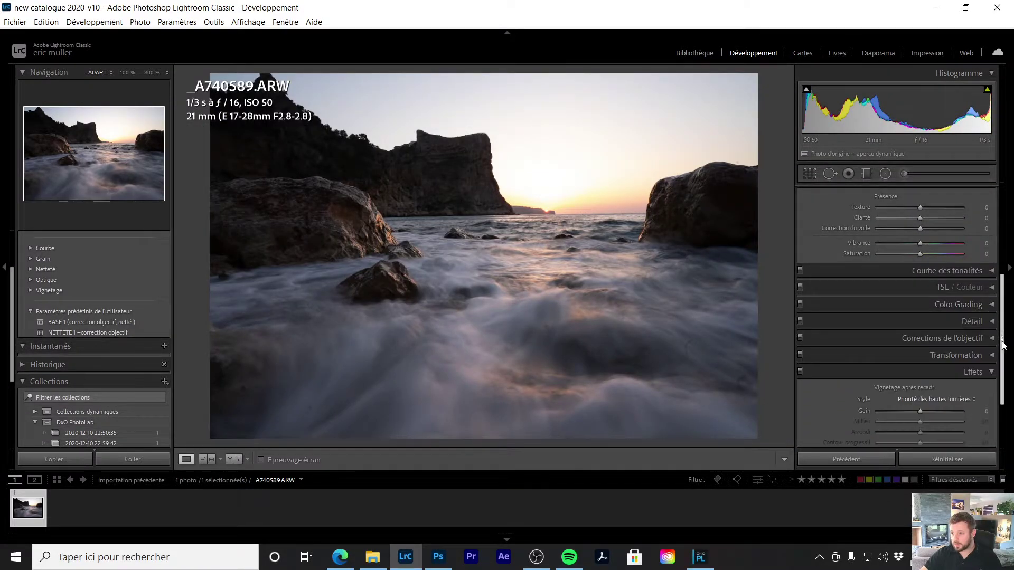
{"action": "left_click", "coordinate": [987, 340]}
{"action": "left_click", "coordinate": [806, 277]}
{"action": "left_click", "coordinate": [805, 288]}
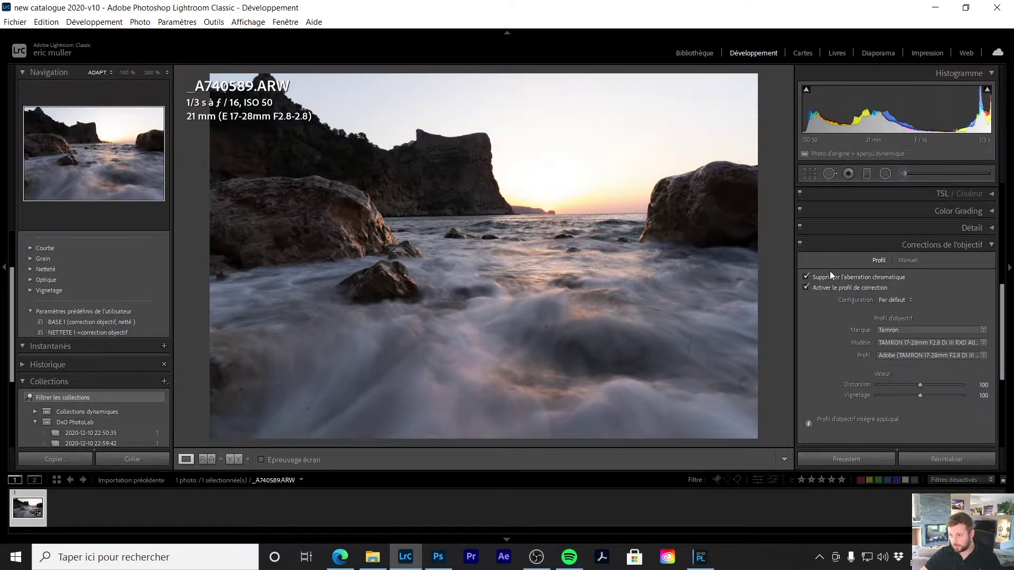
{"action": "left_click", "coordinate": [992, 245]}
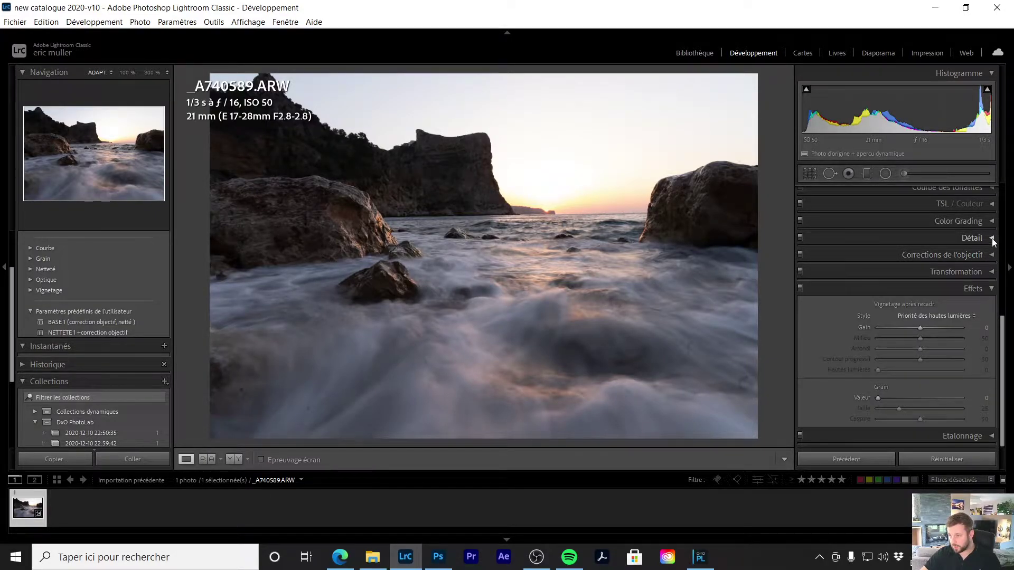
- Set the sharpening (Netteté) values to Gain 24, Détail 59 and Masquage 69
{"action": "left_click", "coordinate": [992, 238]}
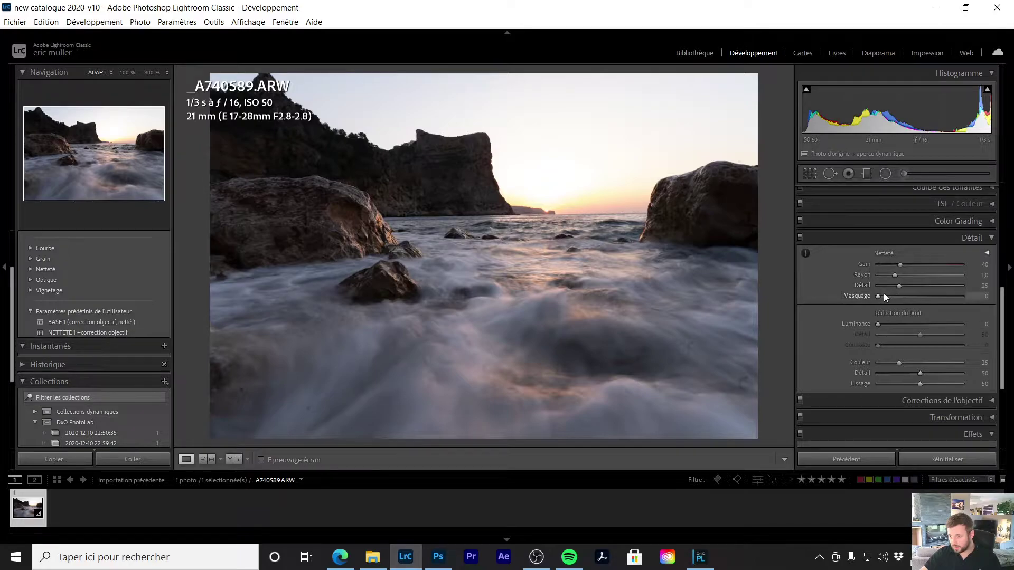
{"action": "left_click_drag", "start_coordinate": [901, 265], "coordinate": [893, 267]}
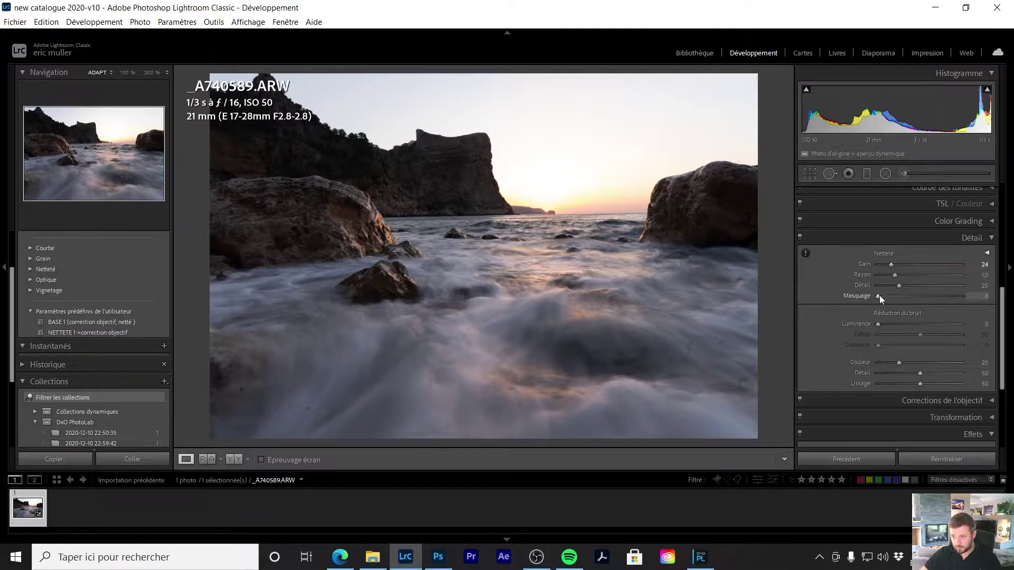
{"action": "left_click_drag", "start_coordinate": [878, 296], "coordinate": [889, 297]}
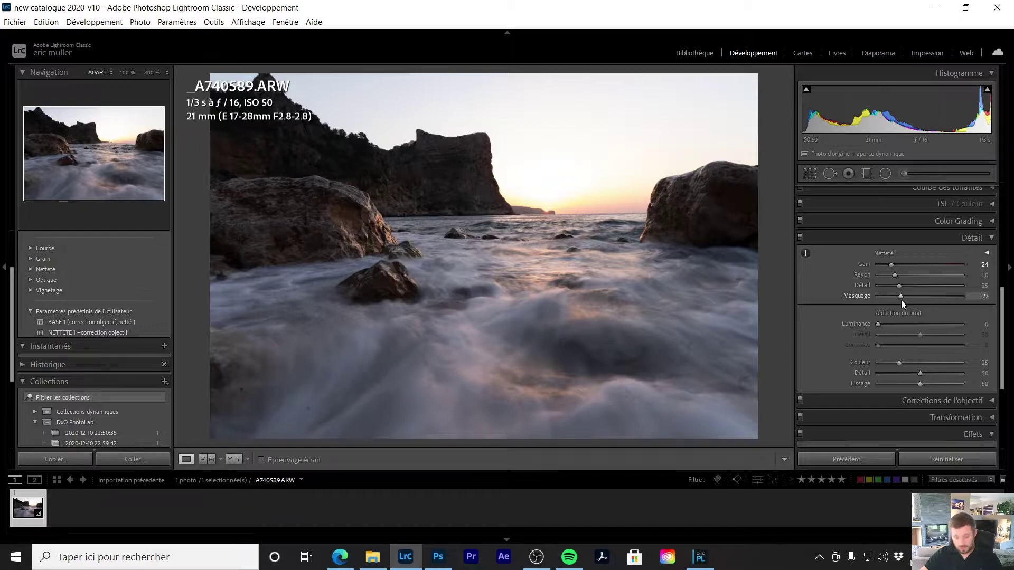
{"action": "left_click_drag", "start_coordinate": [901, 300], "coordinate": [928, 289]}
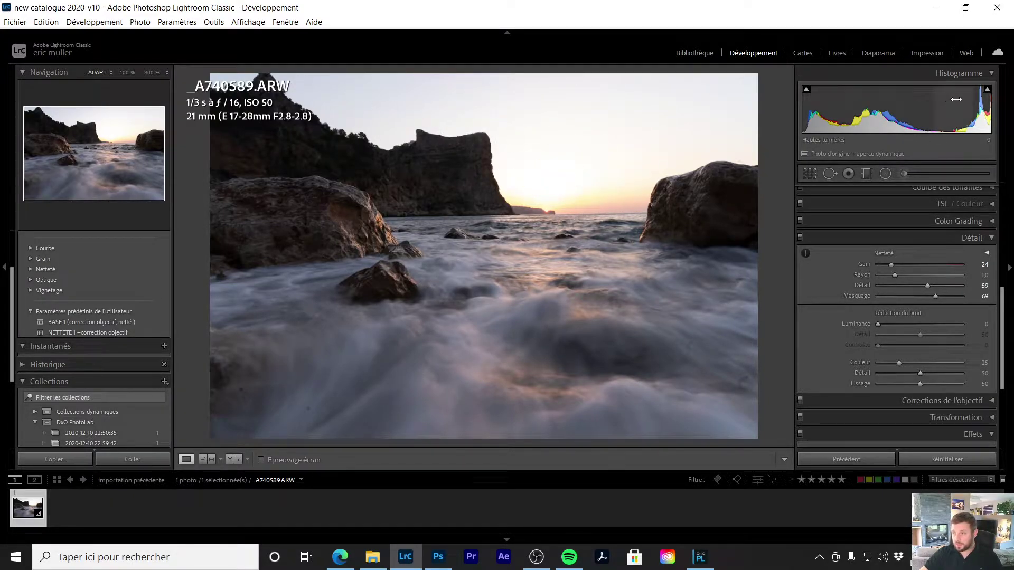
{"action": "mouse_move", "coordinate": [987, 93]}
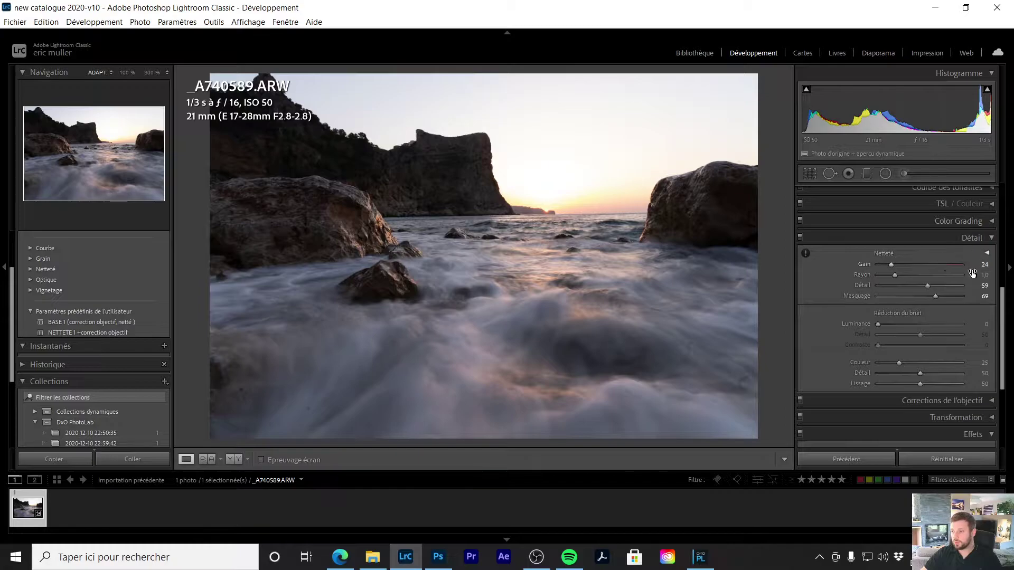
{"action": "left_click", "coordinate": [972, 238]}
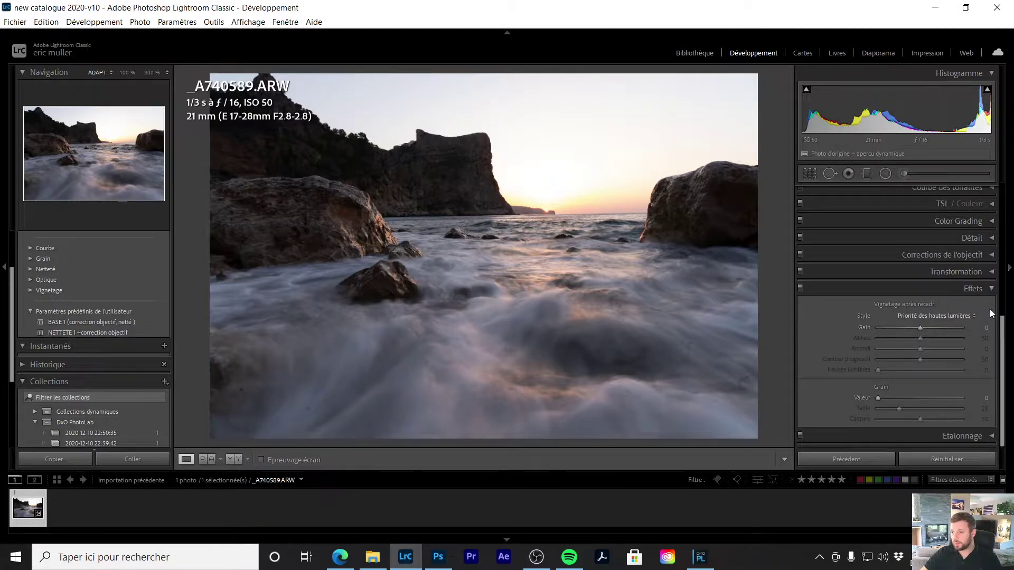
- Adjust the basic tones: Hautes lumières −90, Ombres +52, Blancs +18 and Noirs −9
{"action": "scroll", "coordinate": [987, 287], "scroll_direction": "up", "scroll_amount": 10}
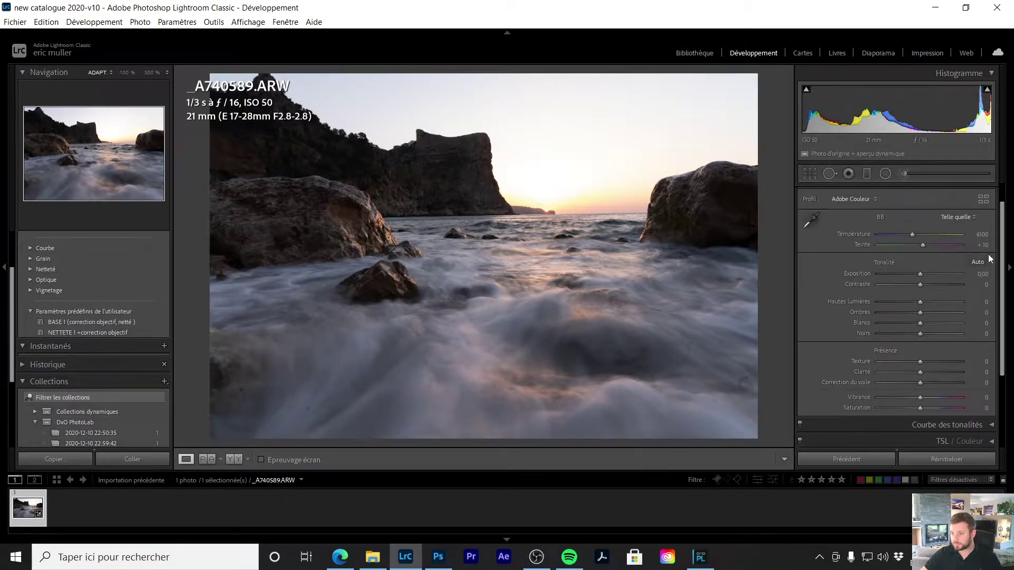
{"action": "left_click_drag", "start_coordinate": [936, 313], "coordinate": [886, 303]}
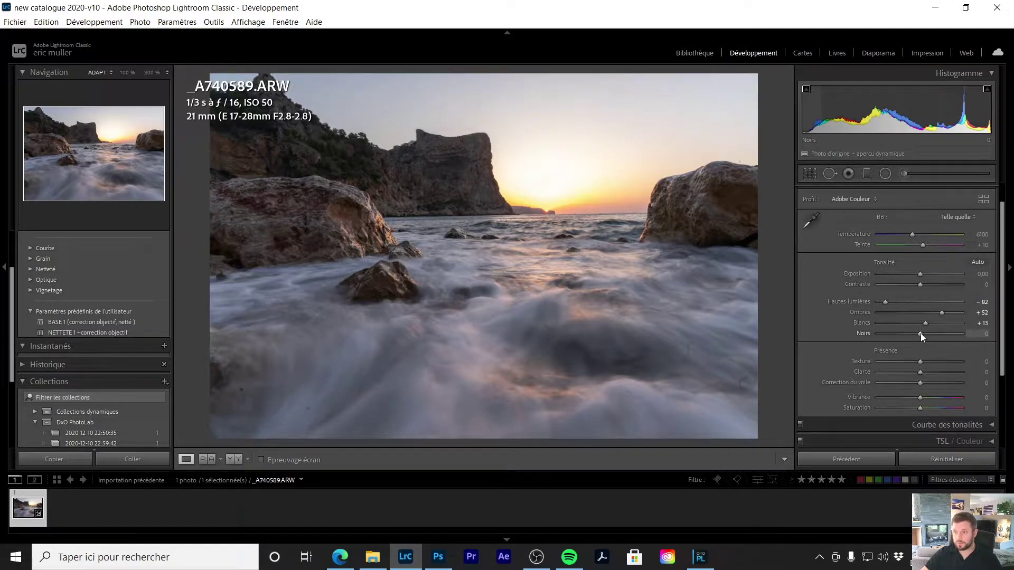
{"action": "left_click_drag", "start_coordinate": [918, 333], "coordinate": [917, 333]}
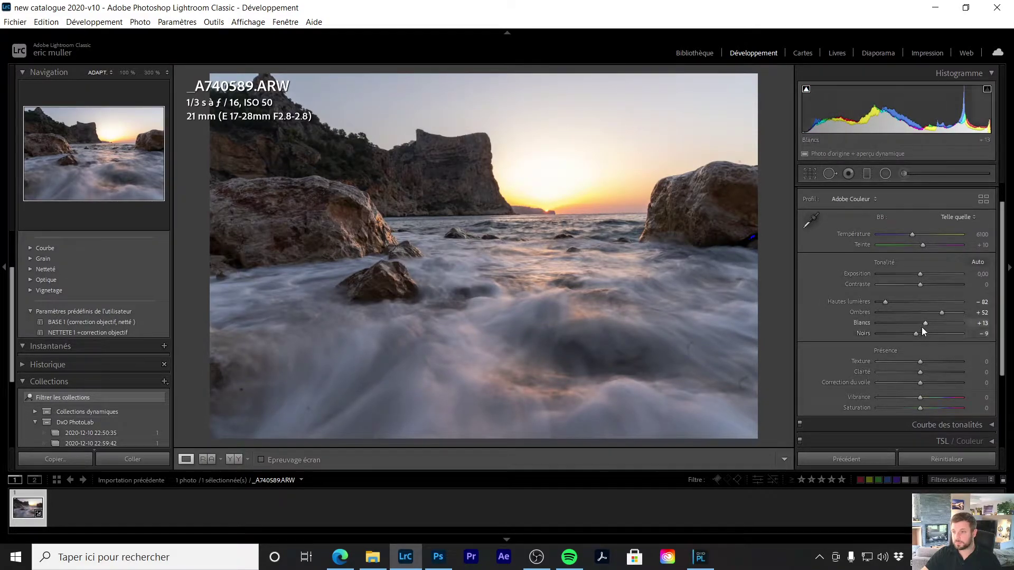
{"action": "left_click_drag", "start_coordinate": [925, 322], "coordinate": [927, 322]}
{"action": "left_click_drag", "start_coordinate": [885, 302], "coordinate": [883, 301]}
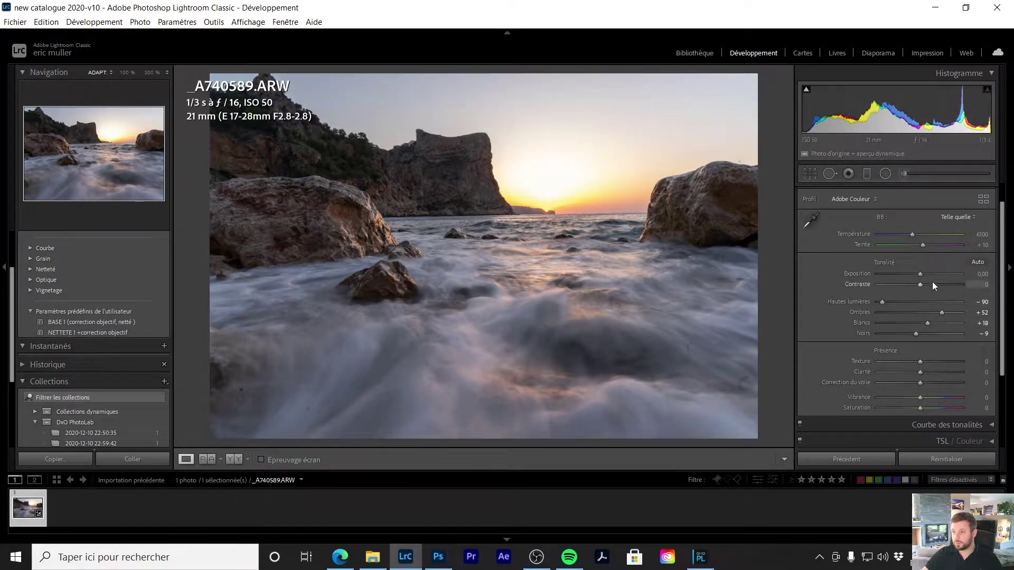
- Add a graduated filter from the upper sky to just below the horizon, with Exposition −0,81 and Température −40
{"action": "key", "text": "m"}
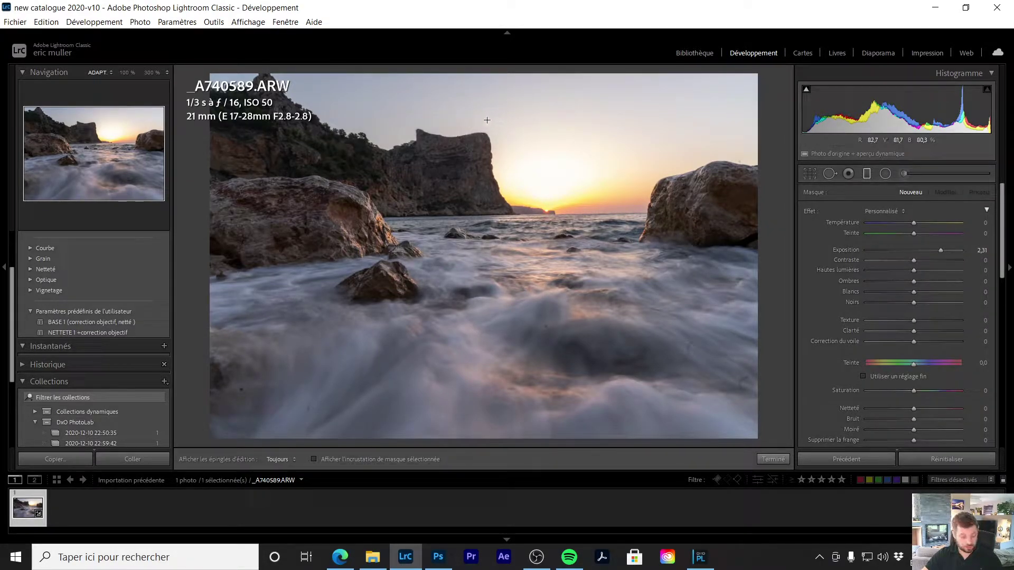
{"action": "left_click_drag", "start_coordinate": [481, 111], "coordinate": [485, 253]}
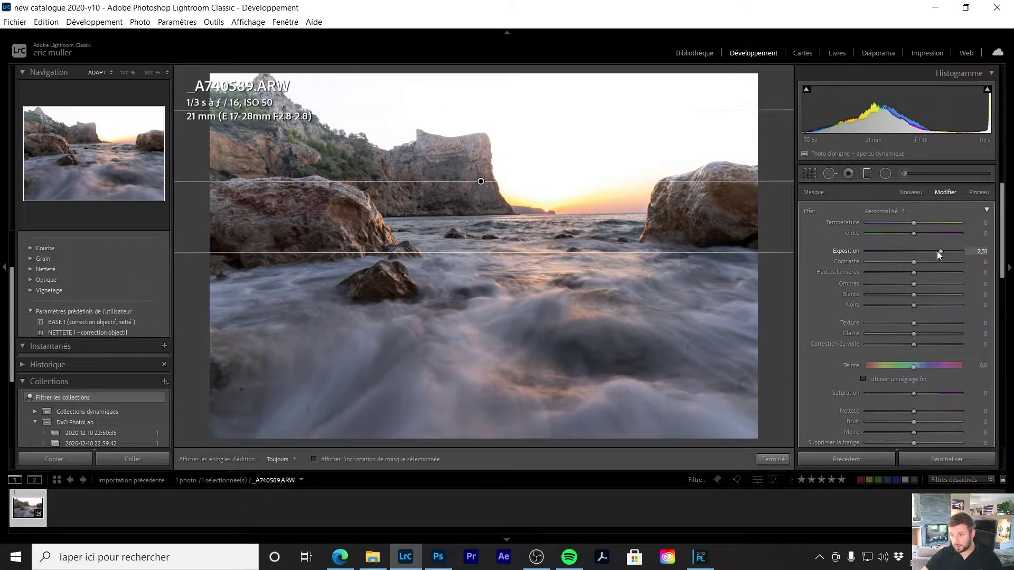
{"action": "double_click", "coordinate": [939, 249]}
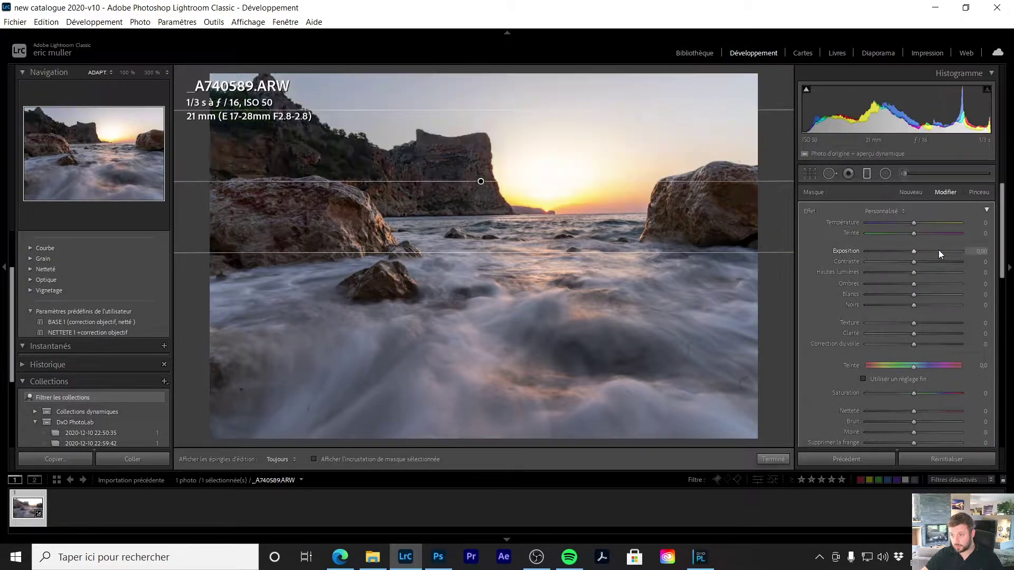
{"action": "left_click_drag", "start_coordinate": [909, 251], "coordinate": [902, 252]}
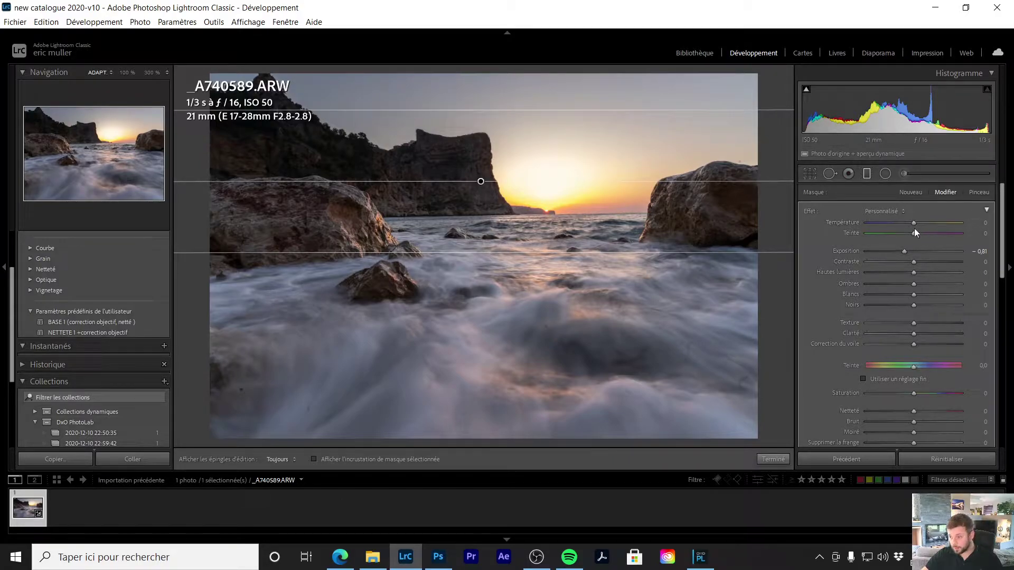
{"action": "left_click_drag", "start_coordinate": [913, 223], "coordinate": [896, 225]}
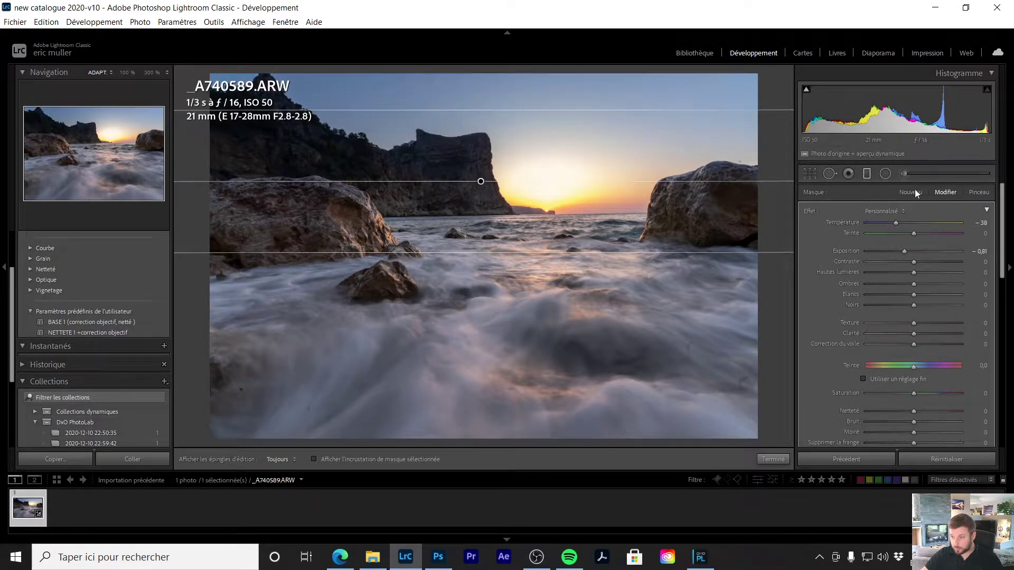
{"action": "left_click_drag", "start_coordinate": [894, 226], "coordinate": [894, 226]}
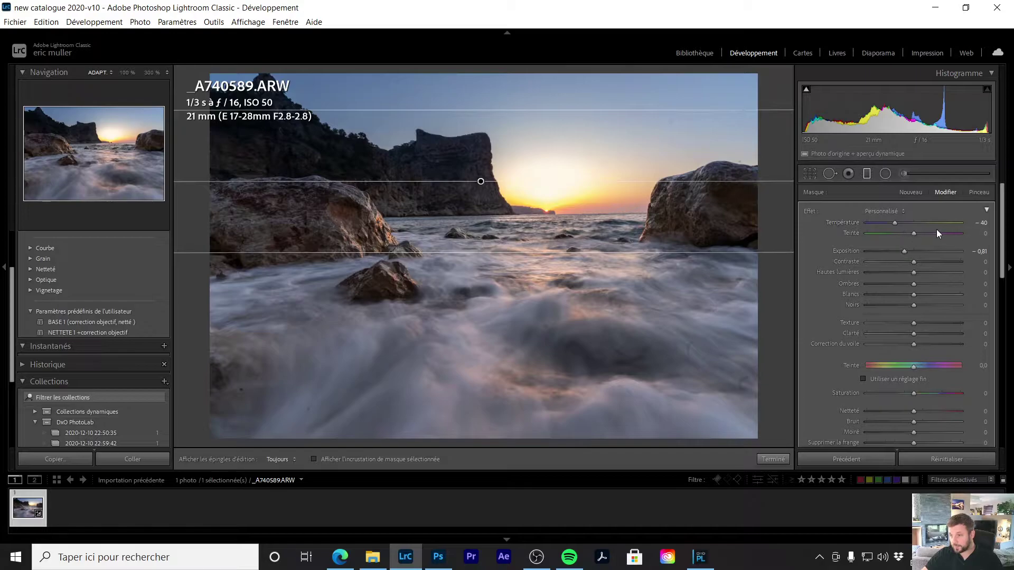
- Restrict the graduated filter with a Luminance range mask, setting Gamme to 61/100 while previewing the mask
{"action": "scroll", "coordinate": [935, 303], "scroll_direction": "down", "scroll_amount": 3}
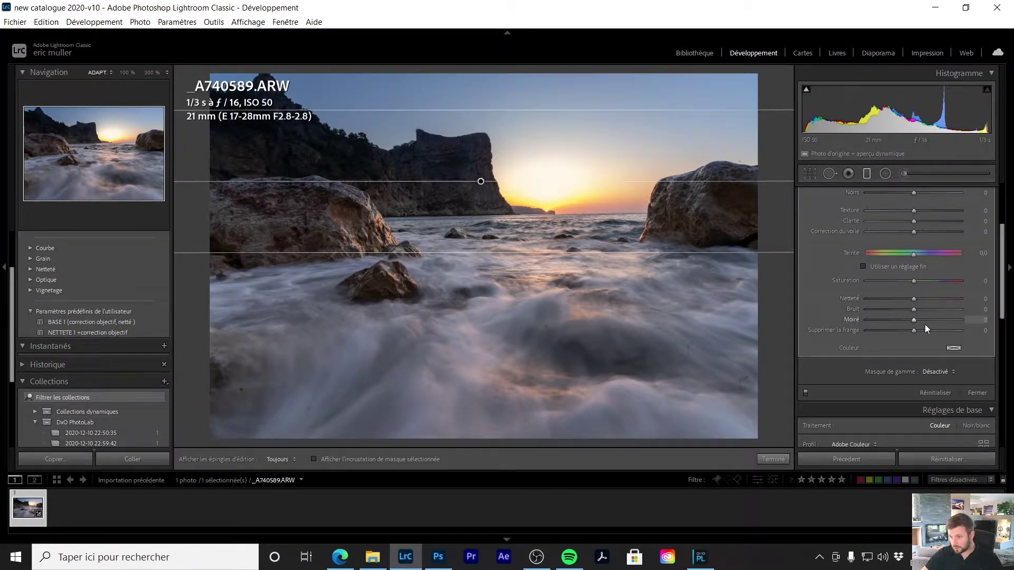
{"action": "left_click", "coordinate": [953, 373]}
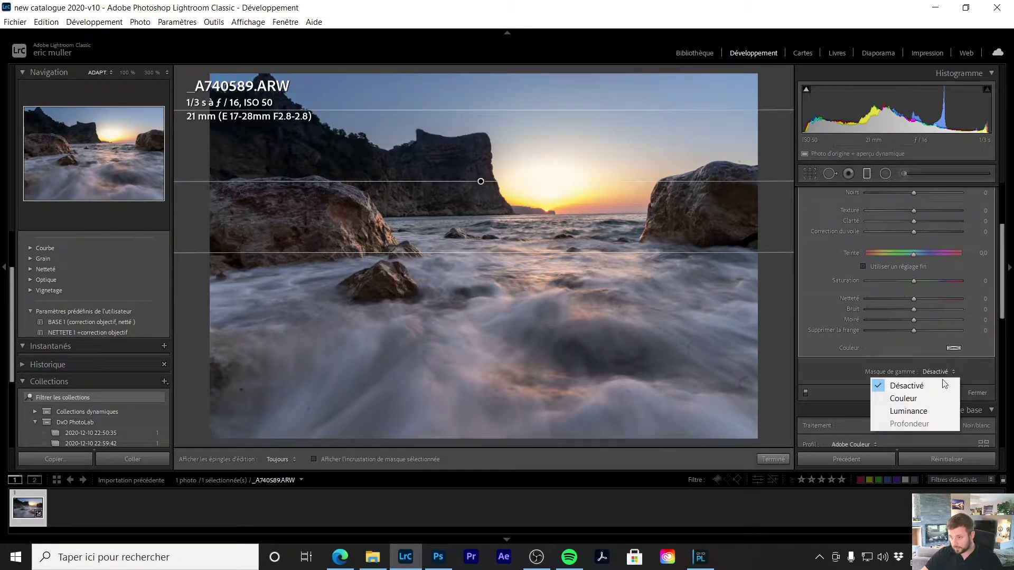
{"action": "left_click", "coordinate": [915, 414]}
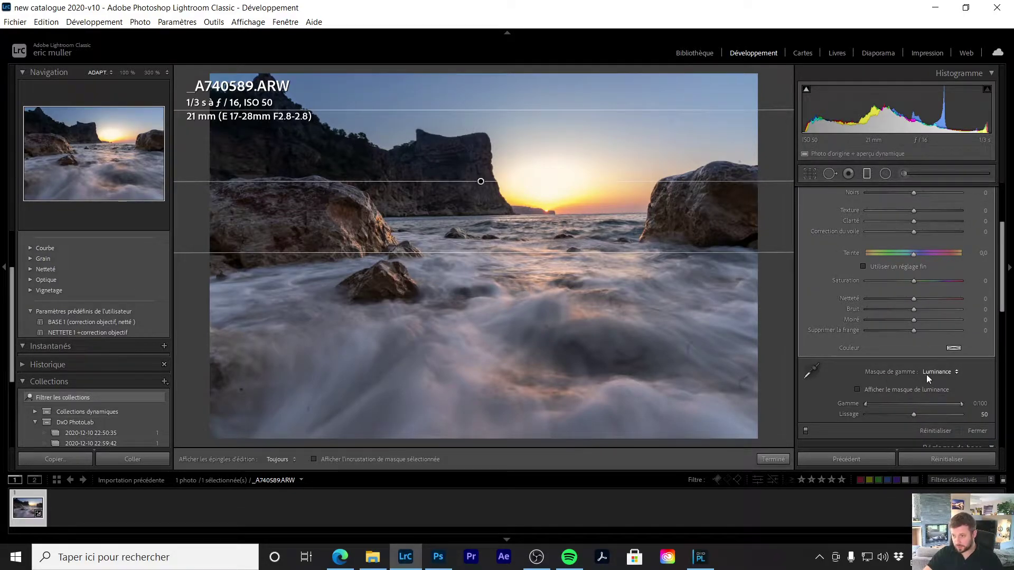
{"action": "left_click", "coordinate": [956, 370]}
{"action": "left_click", "coordinate": [931, 412]}
{"action": "key", "text": "alt"}
{"action": "left_click", "coordinate": [866, 405], "text": "alt"}
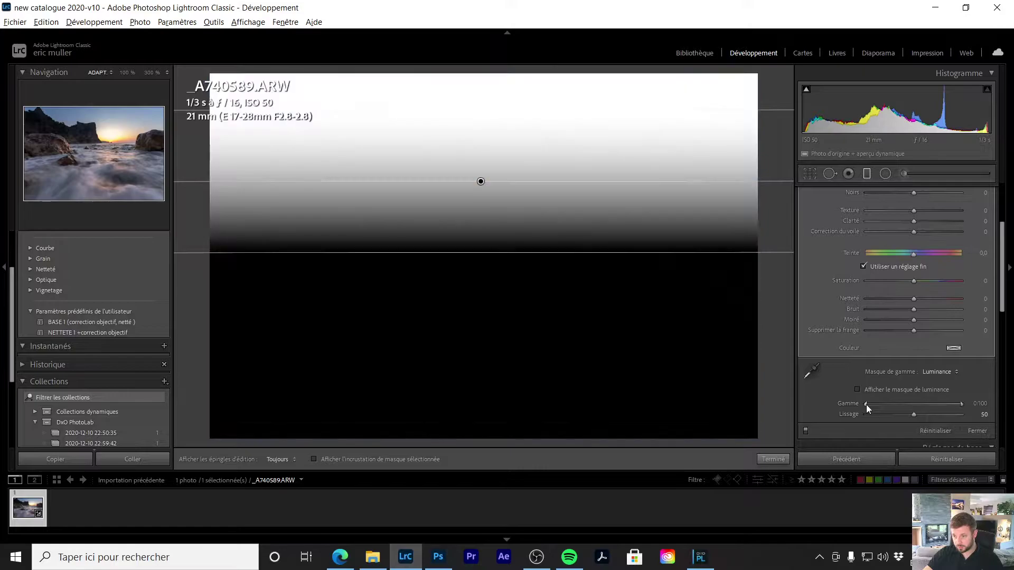
{"action": "left_click_drag", "start_coordinate": [866, 404], "coordinate": [887, 408]}
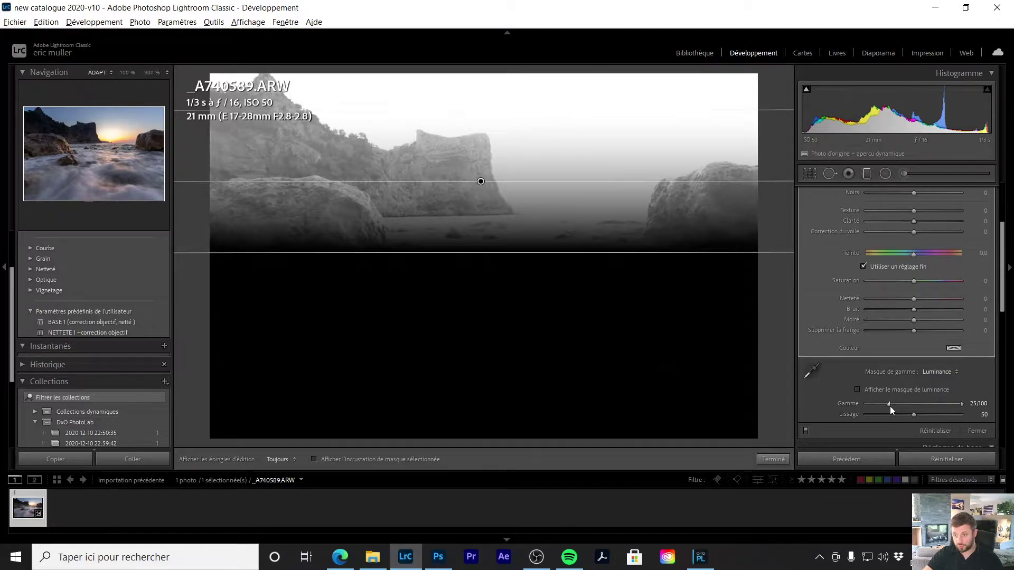
{"action": "left_click_drag", "start_coordinate": [891, 407], "coordinate": [892, 404]}
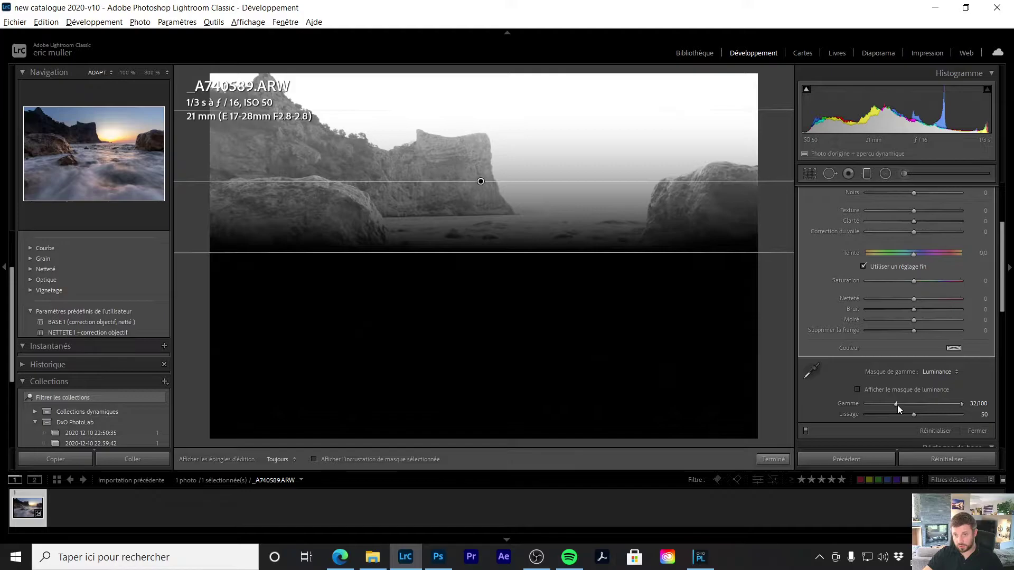
{"action": "left_click_drag", "start_coordinate": [902, 407], "coordinate": [923, 409]}
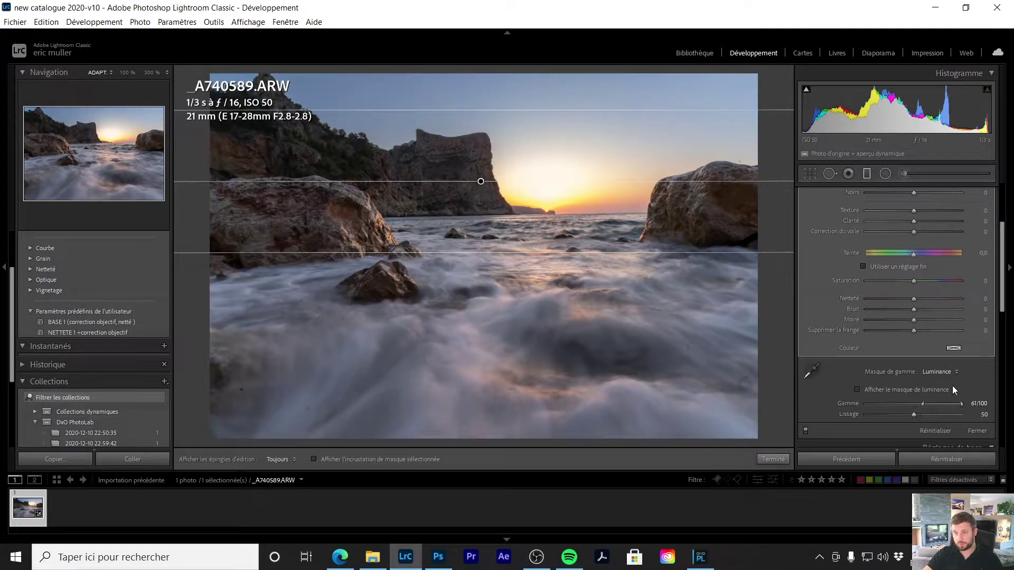
- Switch the graduated filter off and on repeatedly to compare the sky and cliffs with and without it
{"action": "left_click", "coordinate": [806, 430]}
{"action": "left_click", "coordinate": [806, 430]}
{"action": "left_click", "coordinate": [806, 430]}
{"action": "left_click", "coordinate": [806, 430]}
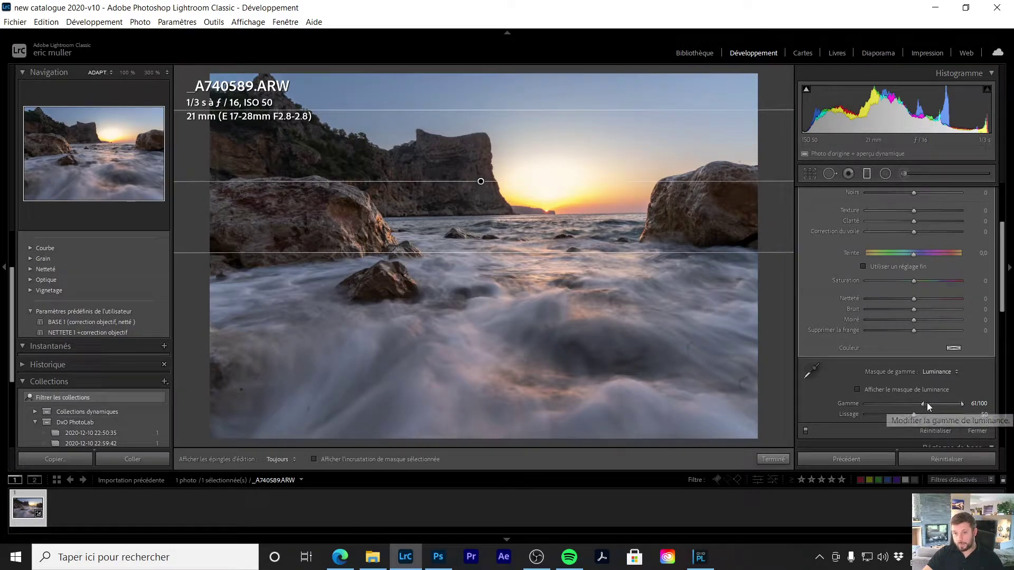
- Narrow the luminance mask's Gamme to 75/100 and close the graduated filter
{"action": "key", "text": "alt"}
{"action": "left_click_drag", "start_coordinate": [925, 405], "coordinate": [936, 404]}
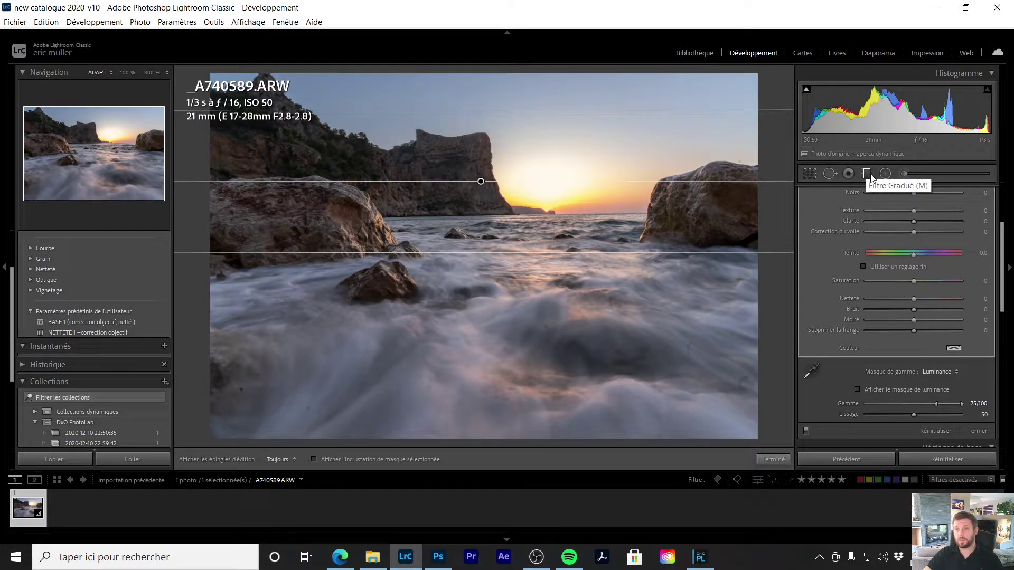
{"action": "left_click", "coordinate": [869, 176]}
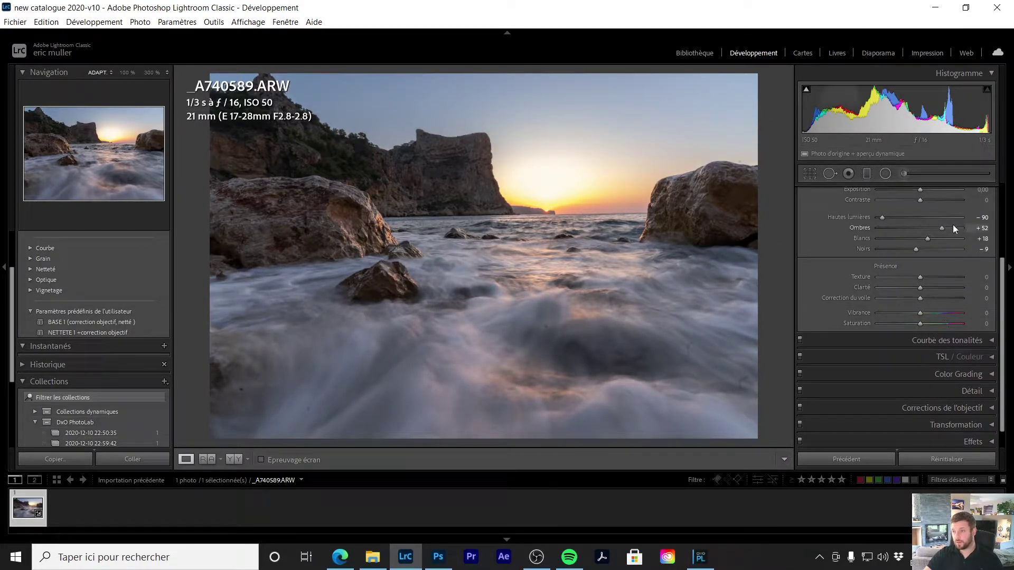
{"action": "scroll", "coordinate": [957, 246], "scroll_direction": "up", "scroll_amount": 1}
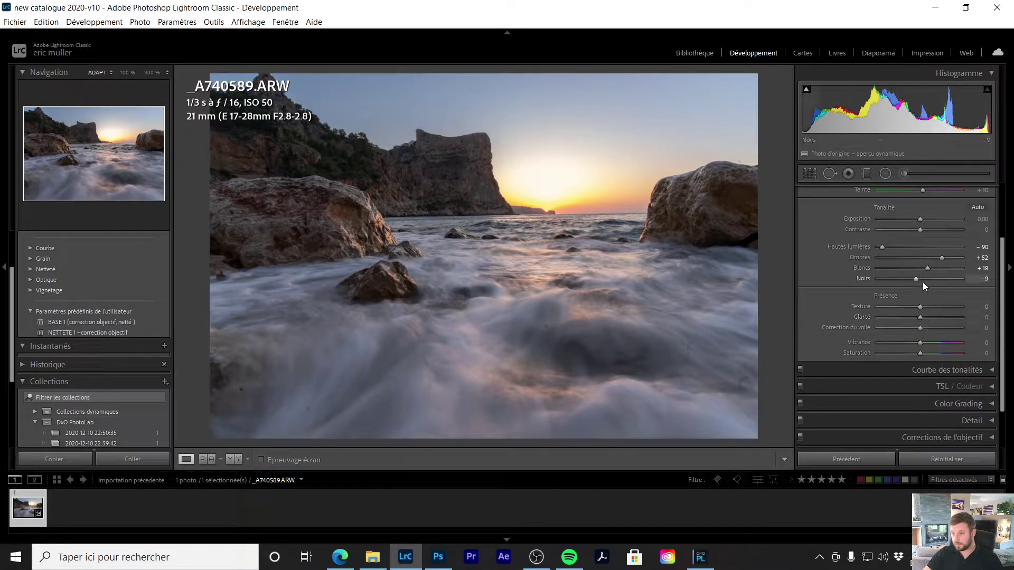
- Set Ombres to +69, Texture to +22, Clarté to +26, Correction du voile to +16 and Température to 6465
{"action": "left_click_drag", "start_coordinate": [943, 258], "coordinate": [950, 258]}
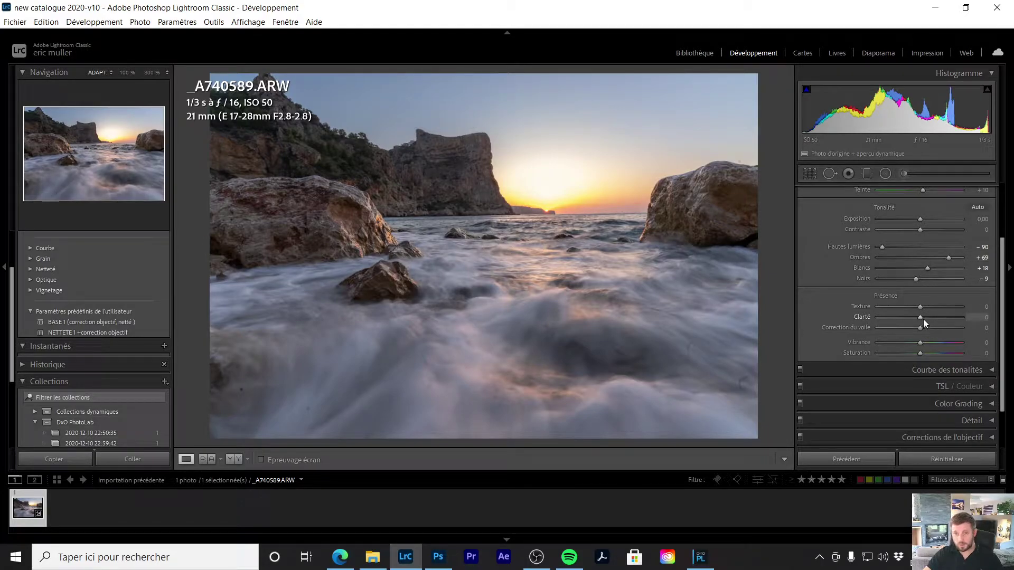
{"action": "mouse_move", "coordinate": [921, 317]}
{"action": "left_mouse_down"}
{"action": "mouse_move", "coordinate": [933, 317]}
{"action": "mouse_move", "coordinate": [929, 306]}
{"action": "mouse_move", "coordinate": [927, 328]}
{"action": "left_mouse_up"}
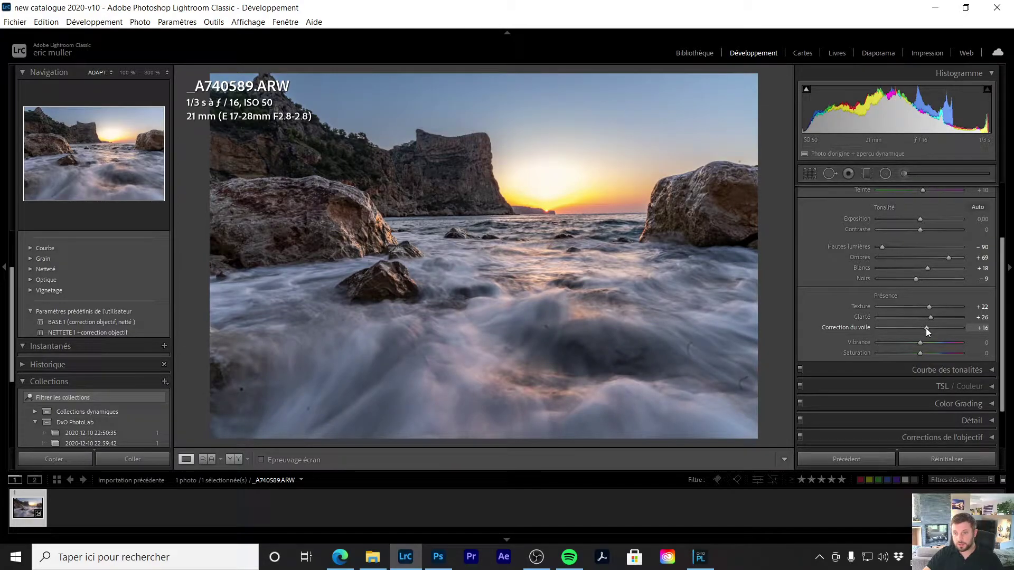
{"action": "scroll", "coordinate": [919, 209], "scroll_direction": "up", "scroll_amount": 1}
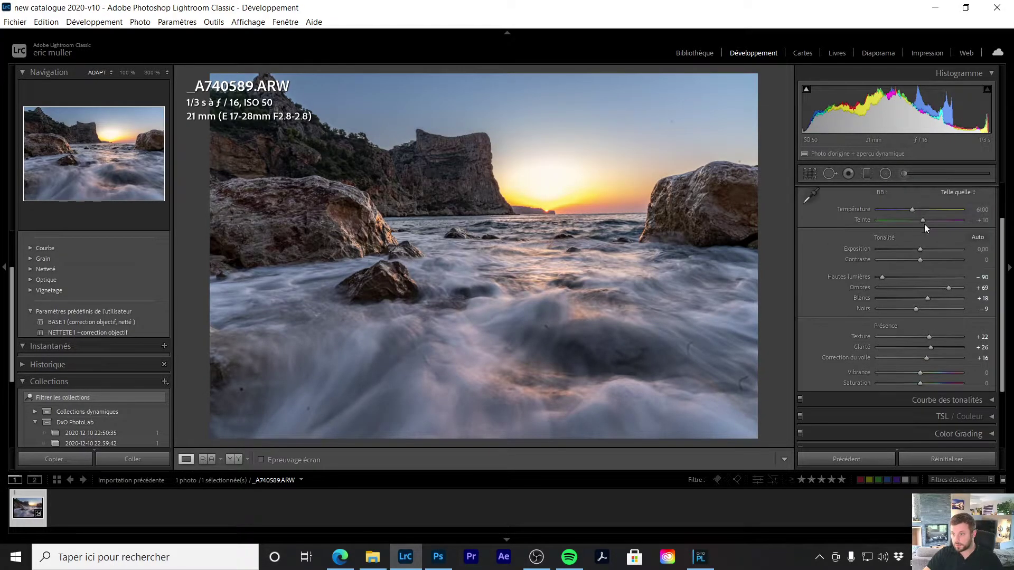
{"action": "left_click_drag", "start_coordinate": [913, 211], "coordinate": [915, 211]}
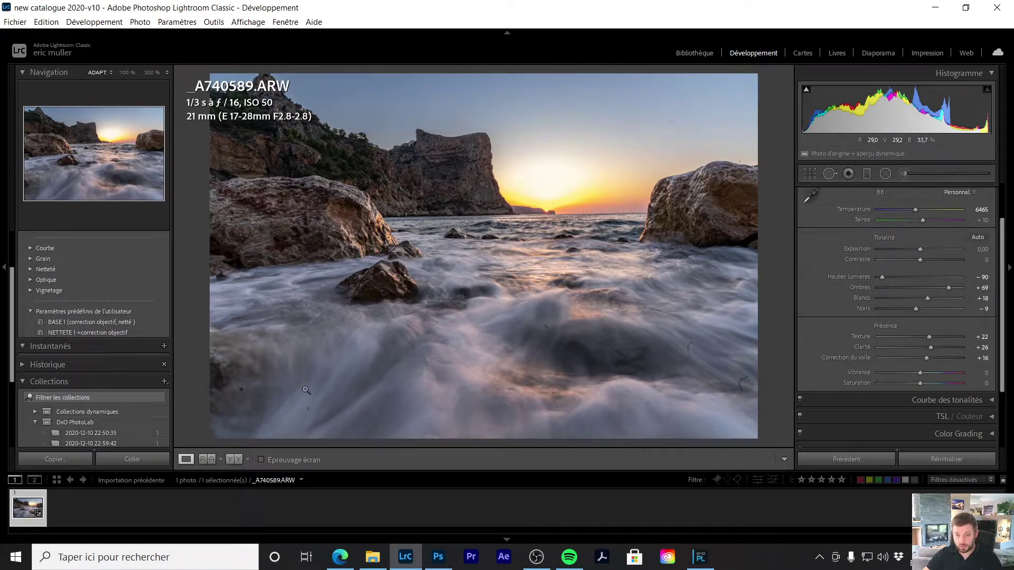
- Clone out the dark spots and marks scattered across the foreground water with the spot removal tool in Dupliquer mode
{"action": "key", "text": "q"}
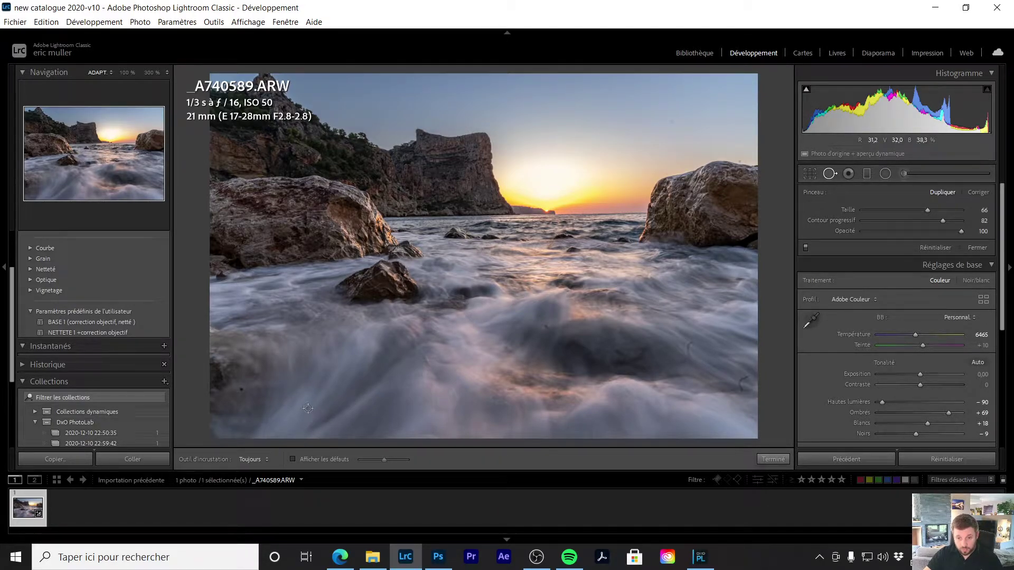
{"action": "left_click_drag", "start_coordinate": [308, 408], "coordinate": [306, 413]}
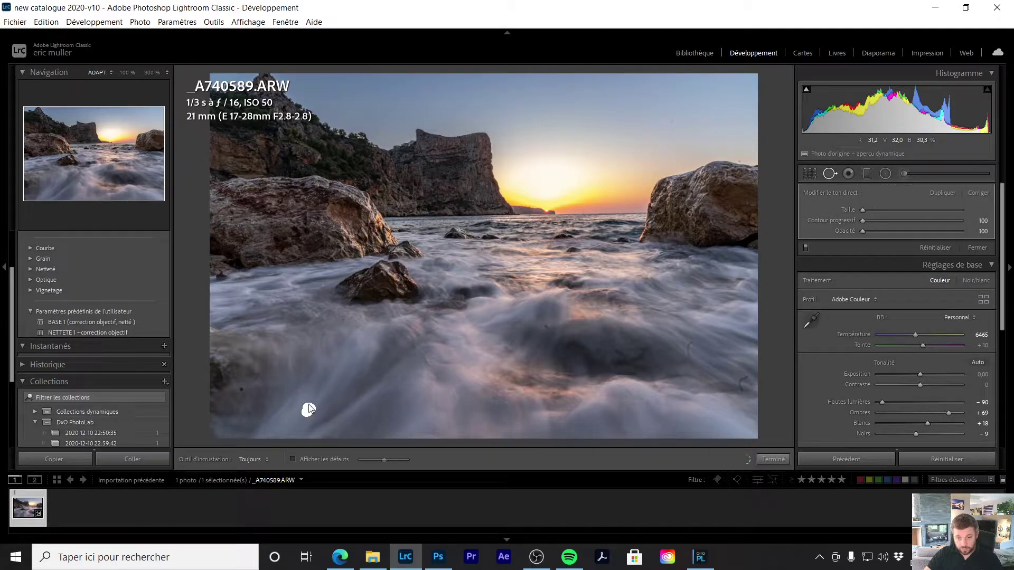
{"action": "left_click", "coordinate": [242, 391]}
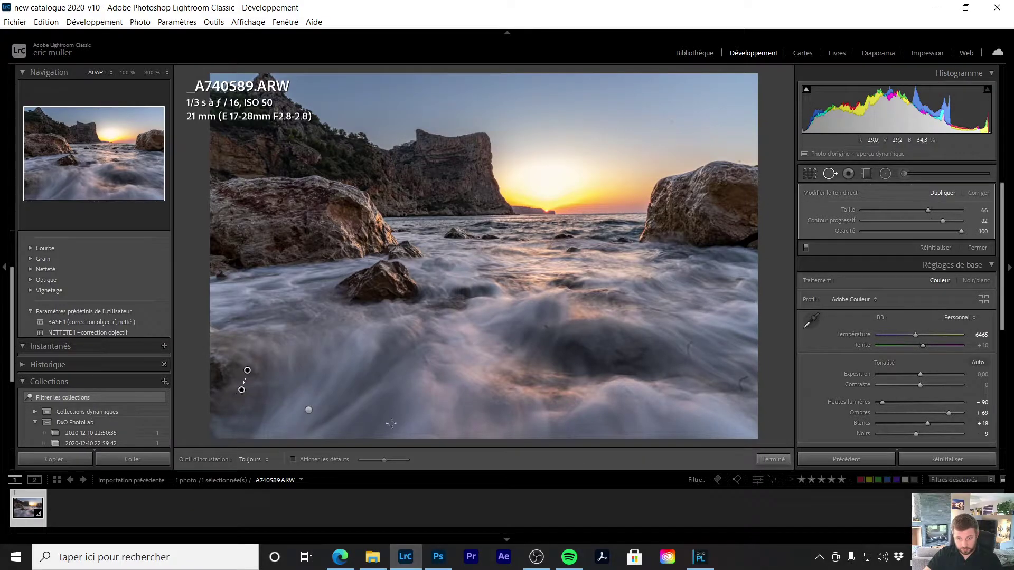
{"action": "left_click", "coordinate": [506, 347]}
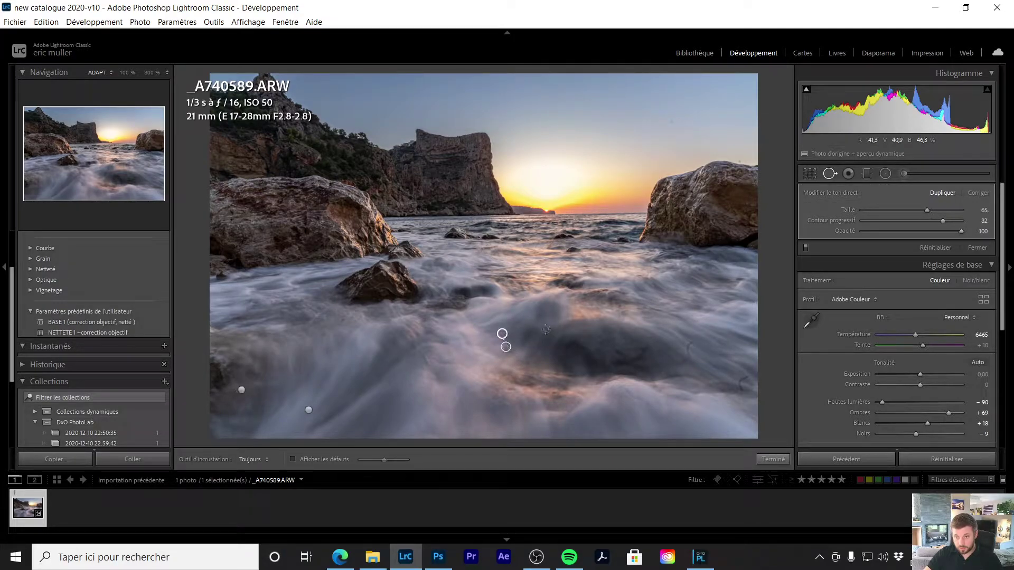
{"action": "left_click", "coordinate": [546, 326]}
{"action": "left_click_drag", "start_coordinate": [679, 339], "coordinate": [686, 363]}
{"action": "left_click", "coordinate": [742, 384]}
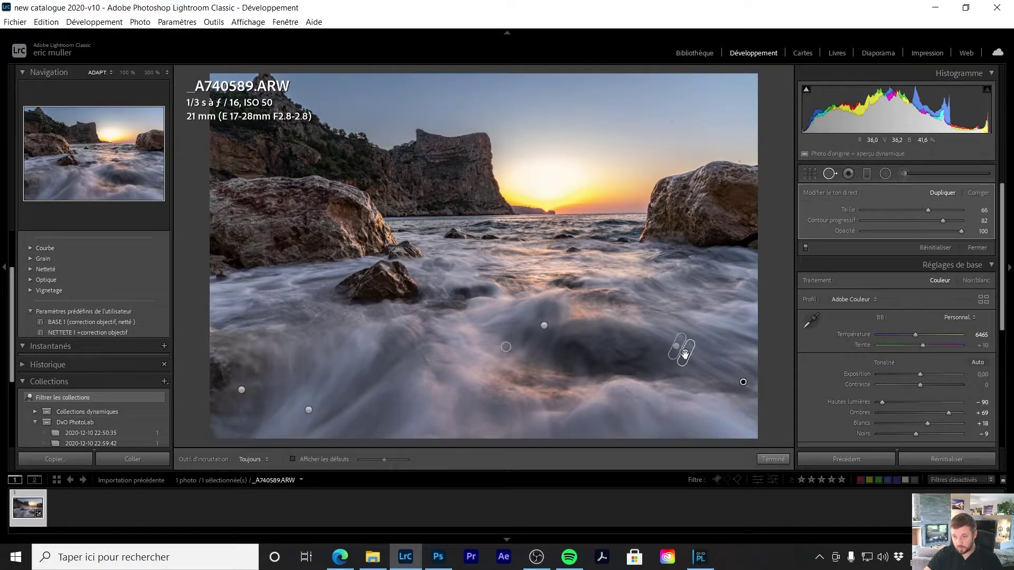
{"action": "left_click", "coordinate": [345, 325]}
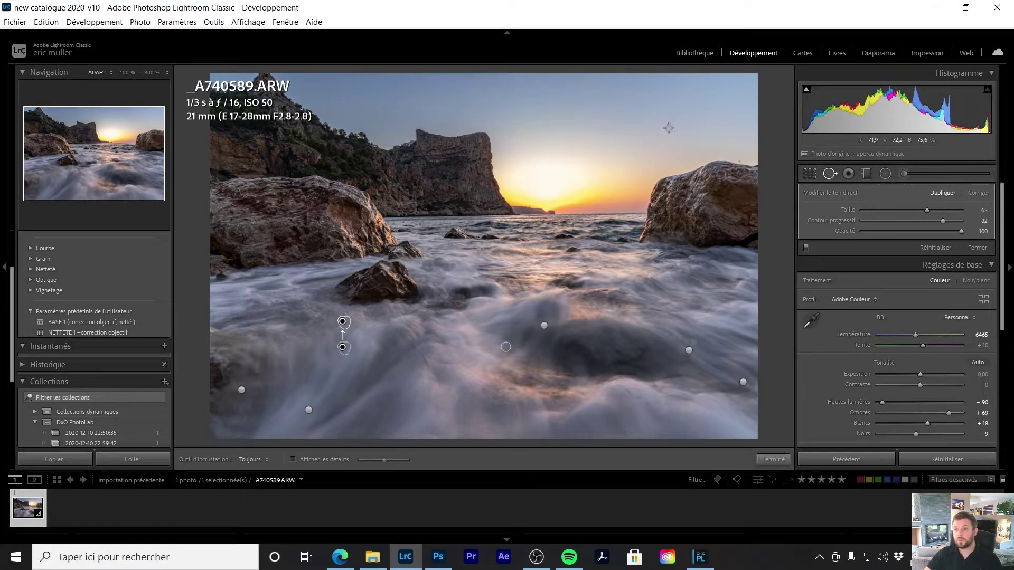
- Clone out the dust spots in the sky and above the horizon, undoing the stray stroke above the right-hand rock
{"action": "left_click", "coordinate": [644, 147]}
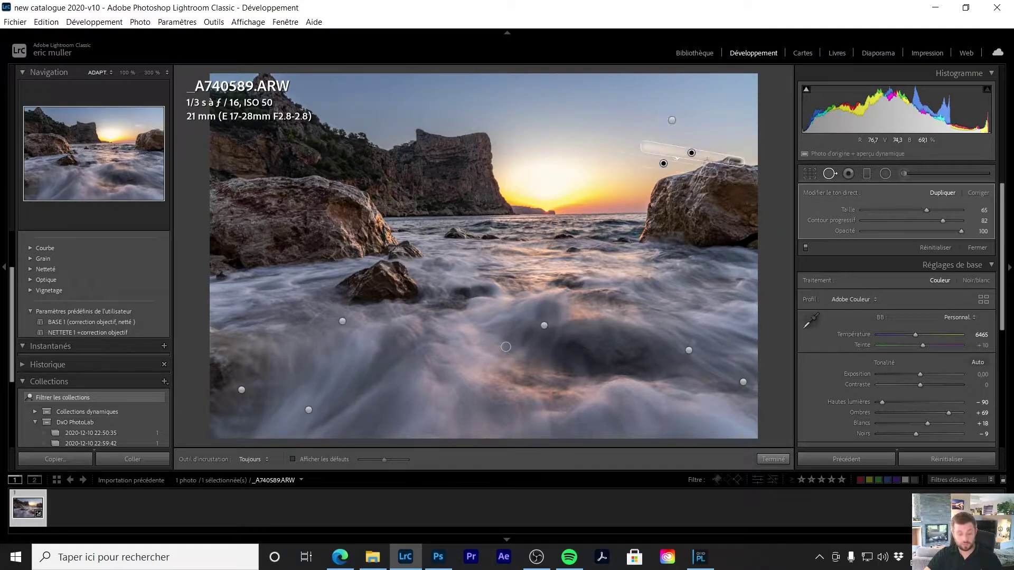
{"action": "left_click", "coordinate": [727, 158]}
{"action": "key", "text": "ctrl+z"}
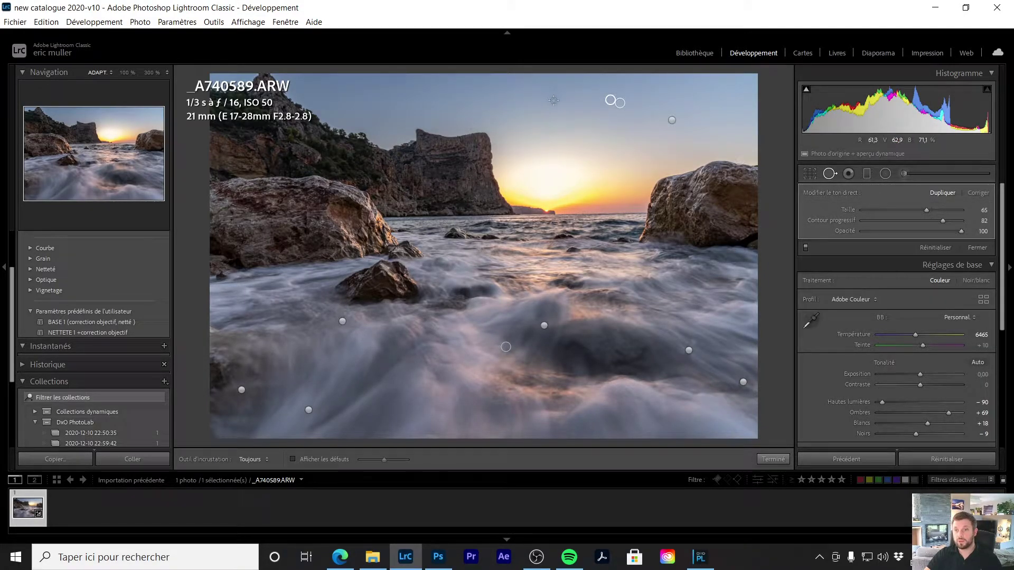
{"action": "key", "text": "ctrl+z"}
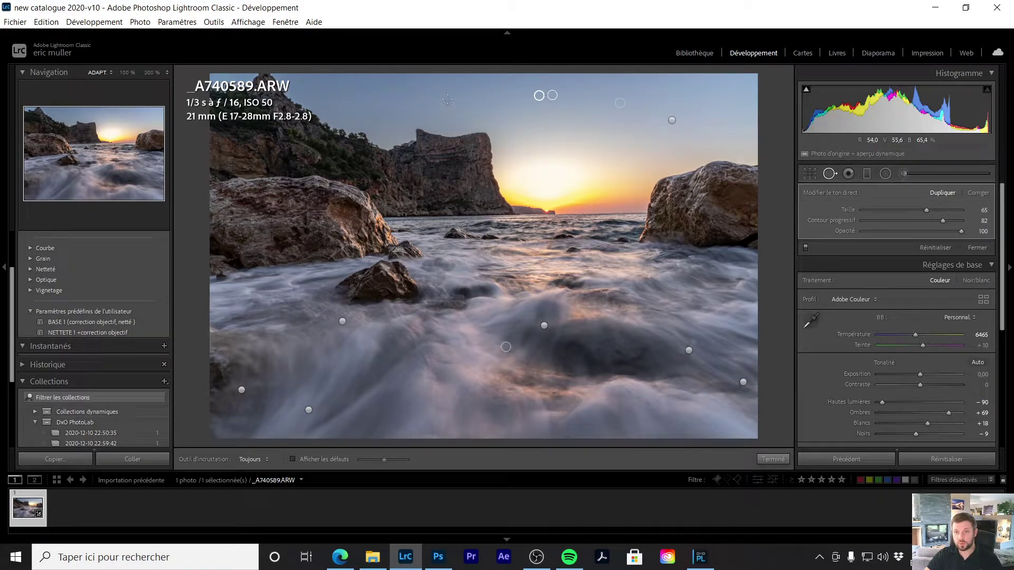
{"action": "key", "text": "ctrl+z"}
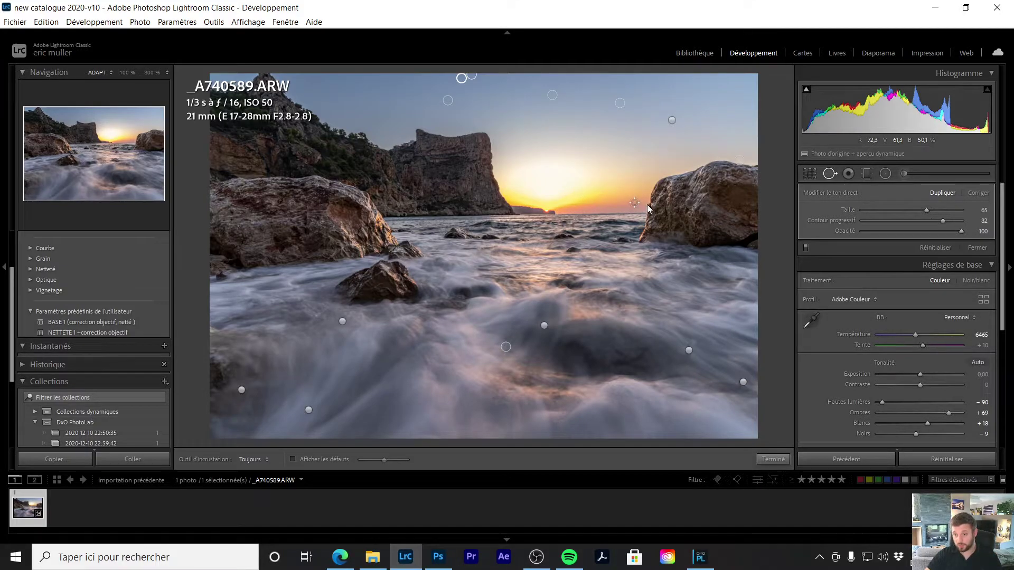
{"action": "left_click", "coordinate": [634, 203]}
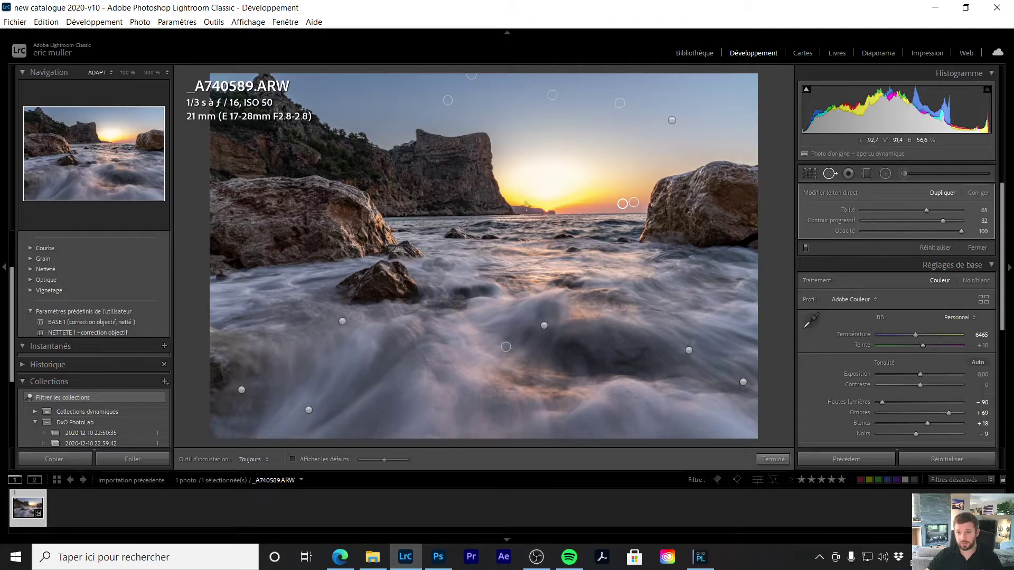
- Redo the clone patch over the mark in the water below the right-hand rock with brush size 77, and close spot removal
{"action": "left_click", "coordinate": [686, 354]}
{"action": "left_click_drag", "start_coordinate": [724, 354], "coordinate": [717, 359]}
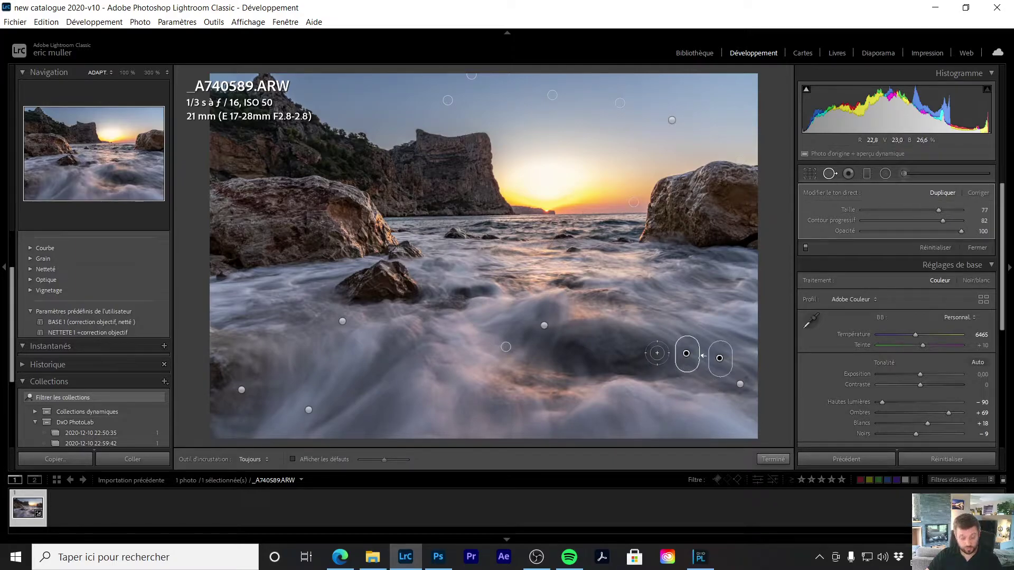
{"action": "key", "text": "q"}
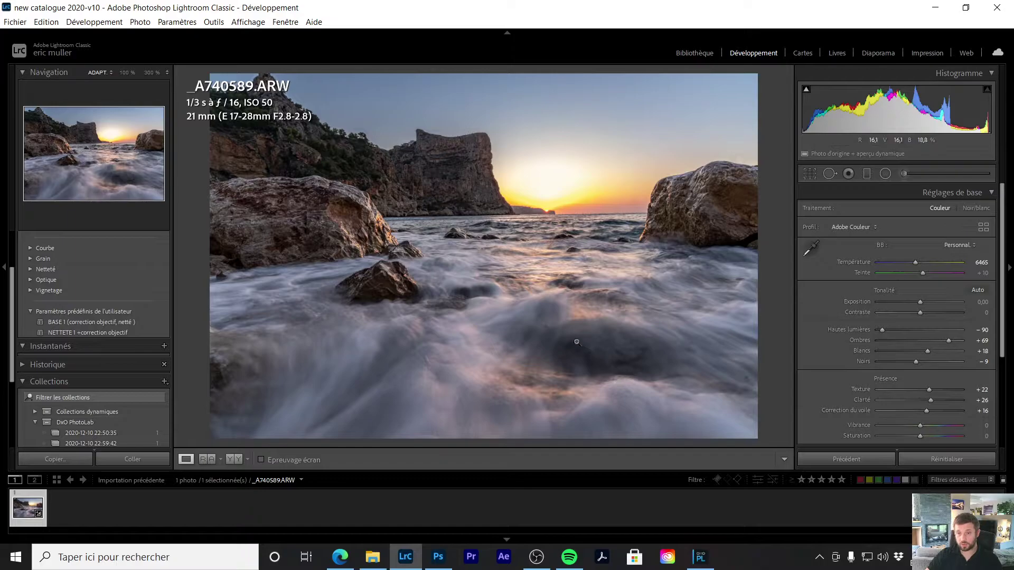
- Set the basic adjustments' Température to 6100 and Blancs to 0
{"action": "scroll", "coordinate": [850, 289], "scroll_direction": "down", "scroll_amount": 1}
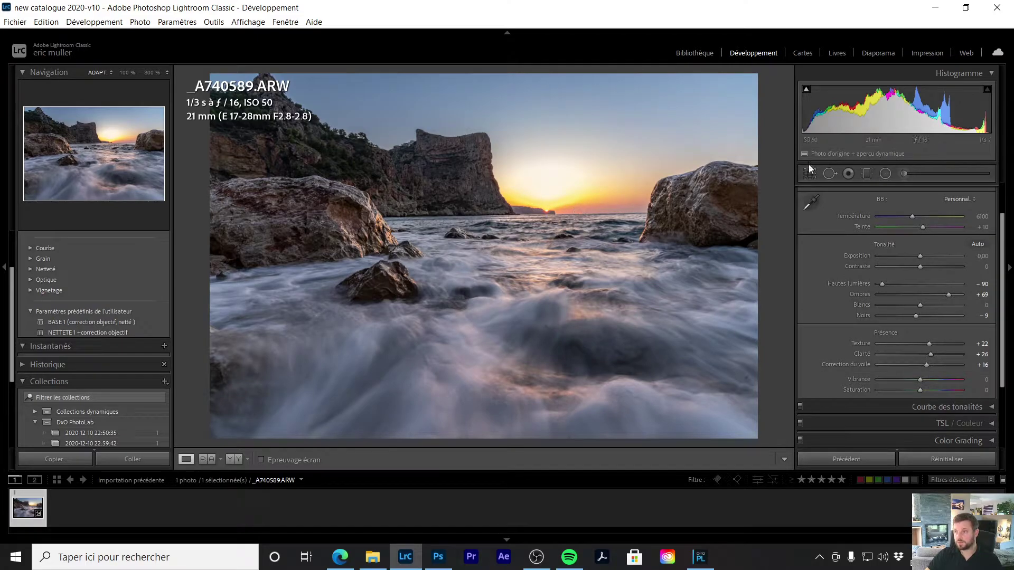
- Add an inverted radial filter as a wide ellipse around the sun, with Contour progressif 100 and Exposition 0,00
{"action": "left_click", "coordinate": [885, 175]}
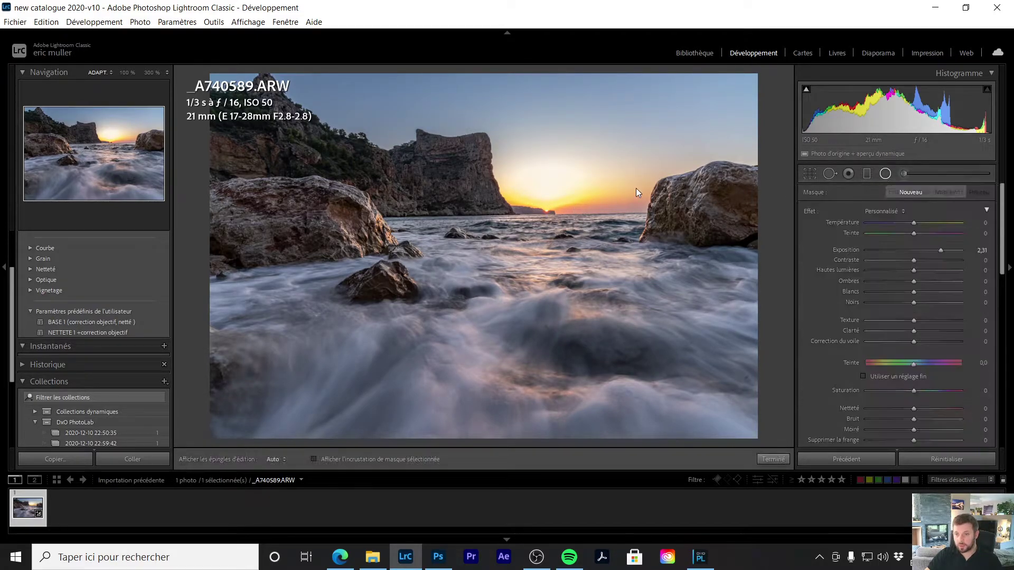
{"action": "left_click_drag", "start_coordinate": [572, 185], "coordinate": [499, 217]}
{"action": "scroll", "coordinate": [897, 334], "scroll_direction": "down", "scroll_amount": 4}
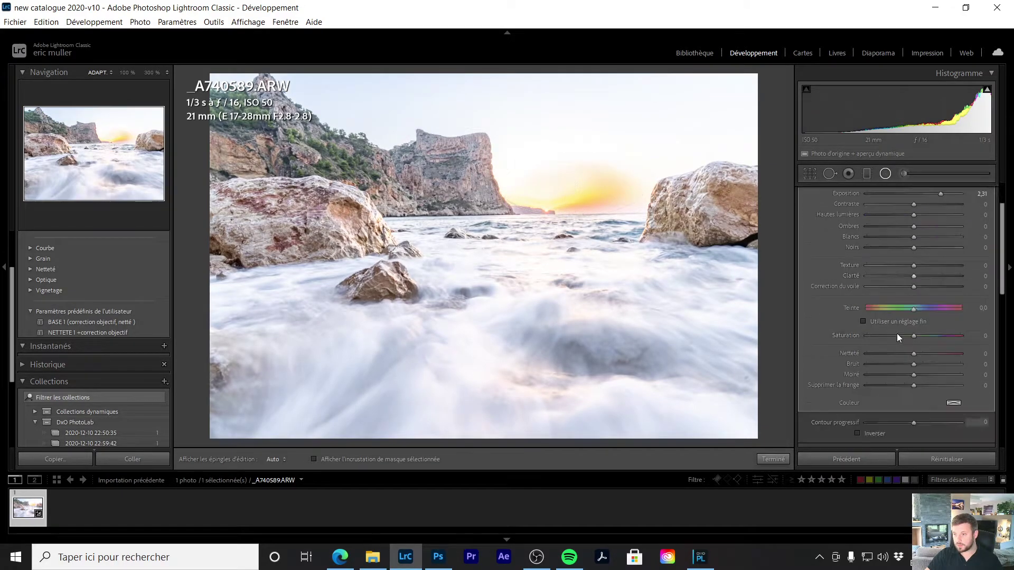
{"action": "left_click", "coordinate": [857, 376]}
{"action": "left_click_drag", "start_coordinate": [916, 364], "coordinate": [980, 355]}
{"action": "scroll", "coordinate": [979, 358], "scroll_direction": "up", "scroll_amount": 4}
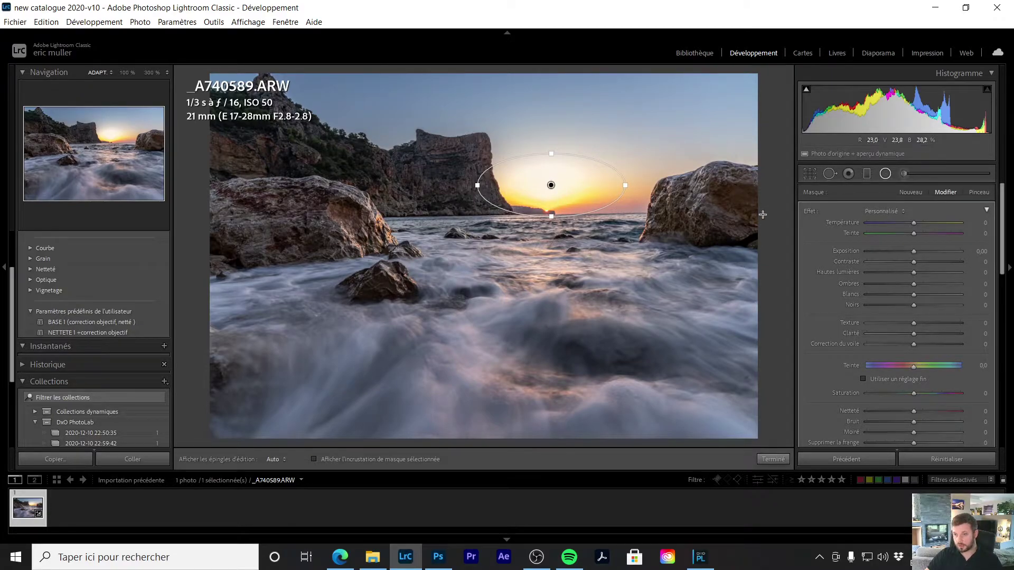
- Set the radial filter's Exposition to −0,45, Hautes lumières to −40 and Température to 49, and close the filter
{"action": "left_click_drag", "start_coordinate": [912, 252], "coordinate": [895, 273]}
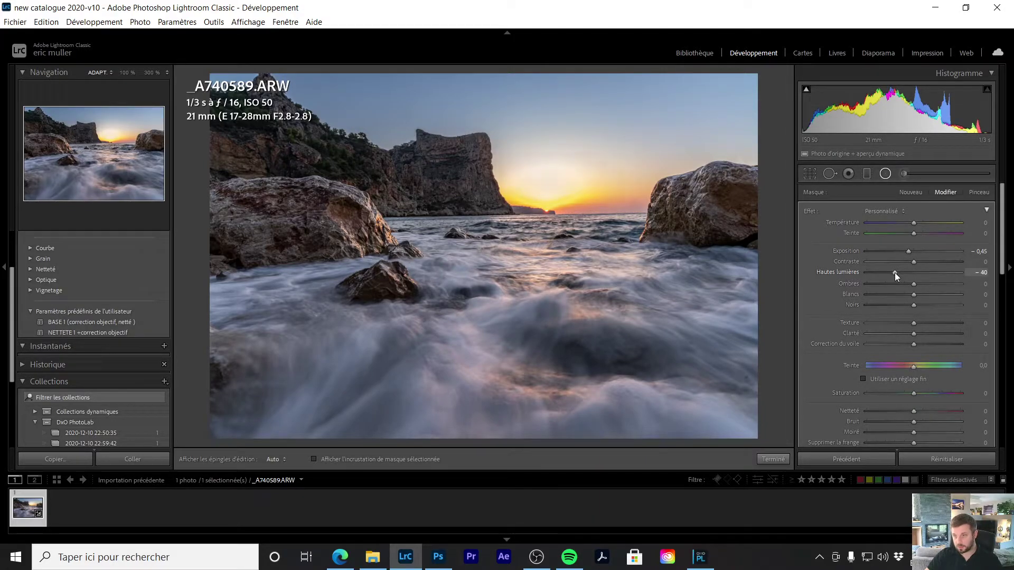
{"action": "left_click", "coordinate": [929, 223]}
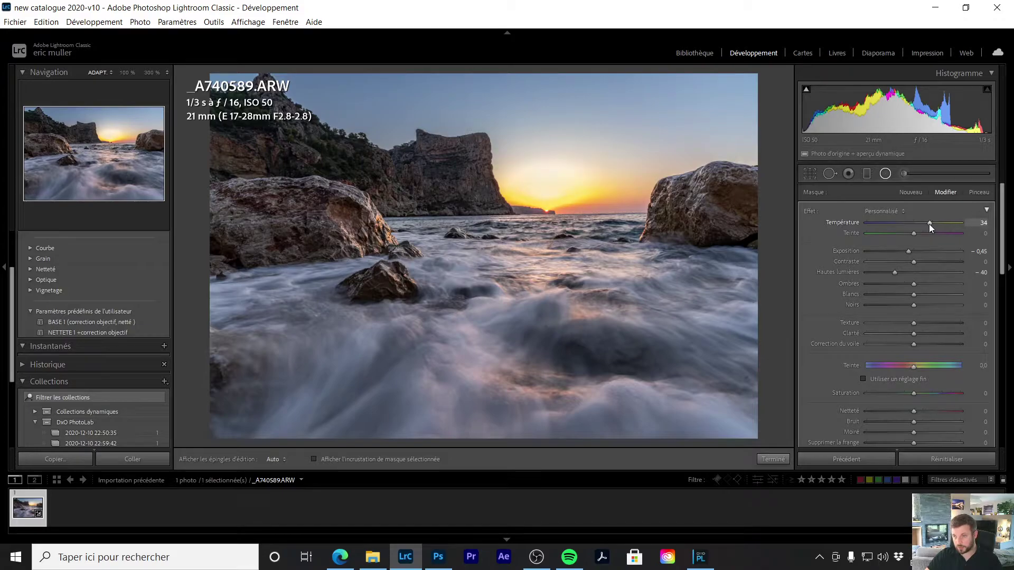
{"action": "left_click_drag", "start_coordinate": [930, 223], "coordinate": [936, 224]}
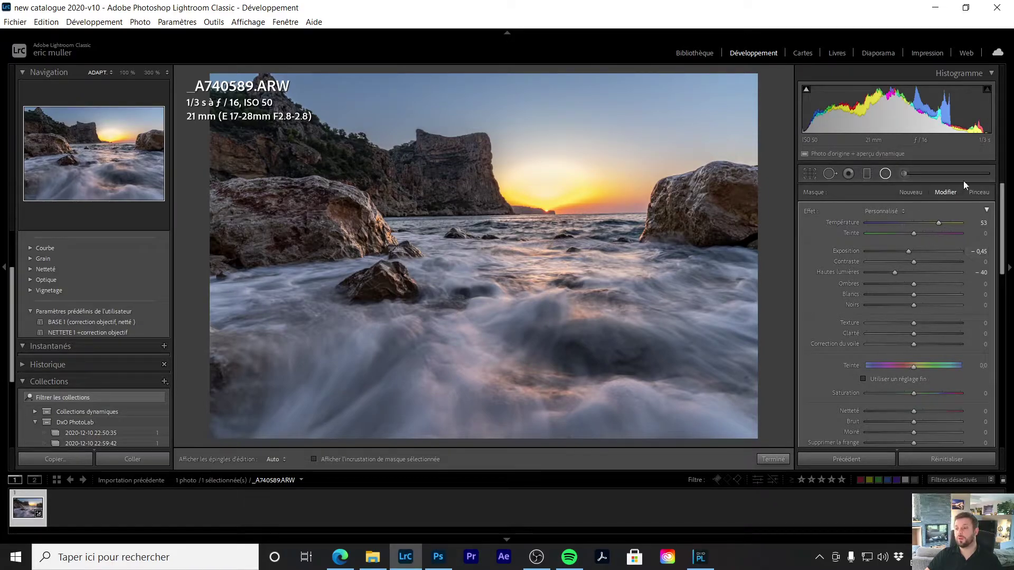
{"action": "scroll", "coordinate": [968, 269], "scroll_direction": "down", "scroll_amount": 2}
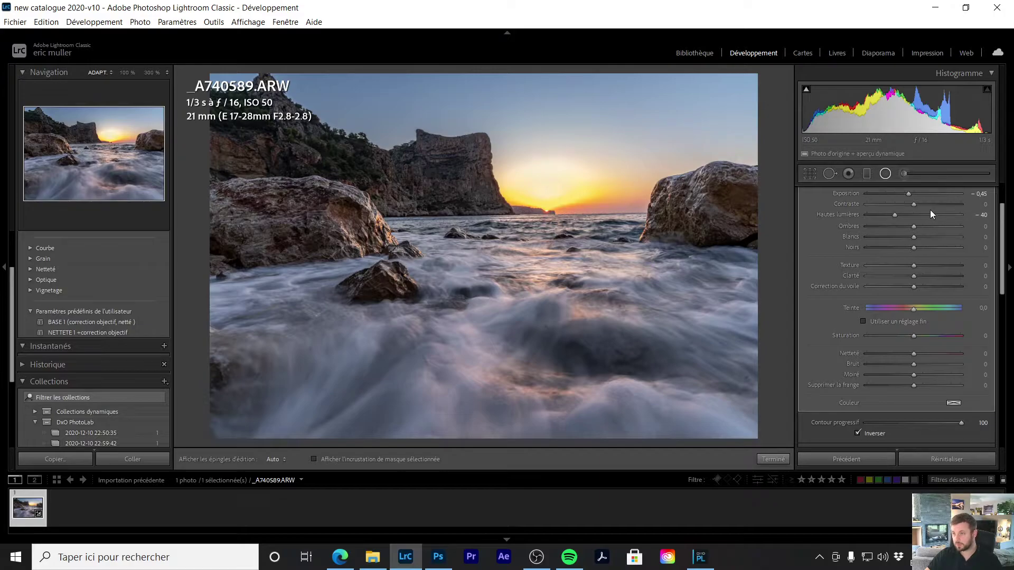
{"action": "scroll", "coordinate": [930, 210], "scroll_direction": "up", "scroll_amount": 2}
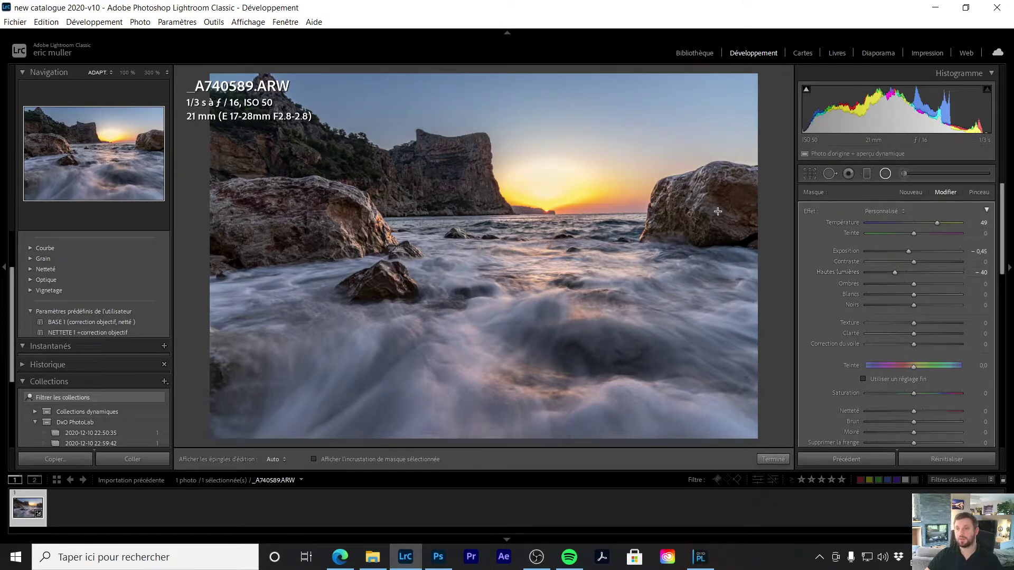
{"action": "left_click", "coordinate": [886, 174]}
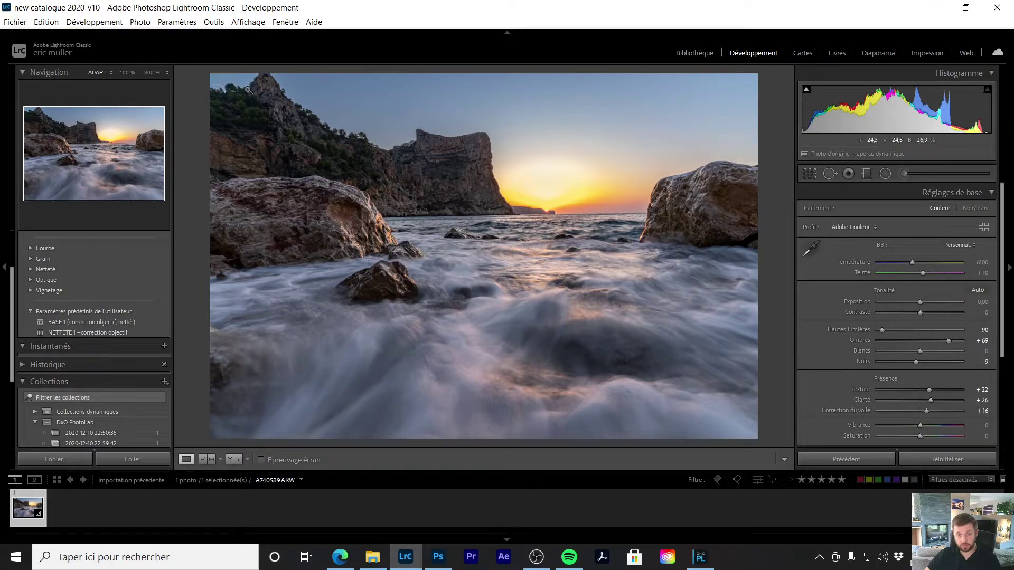
- Cycle the photo's information overlay through the capture date to the exposure settings
{"action": "key", "text": "i"}
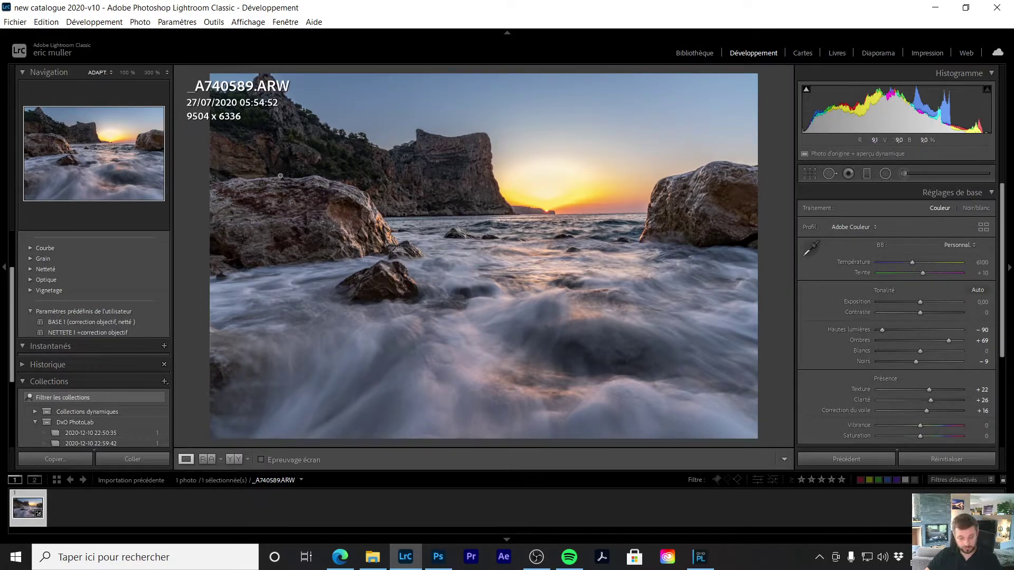
{"action": "key", "text": "i"}
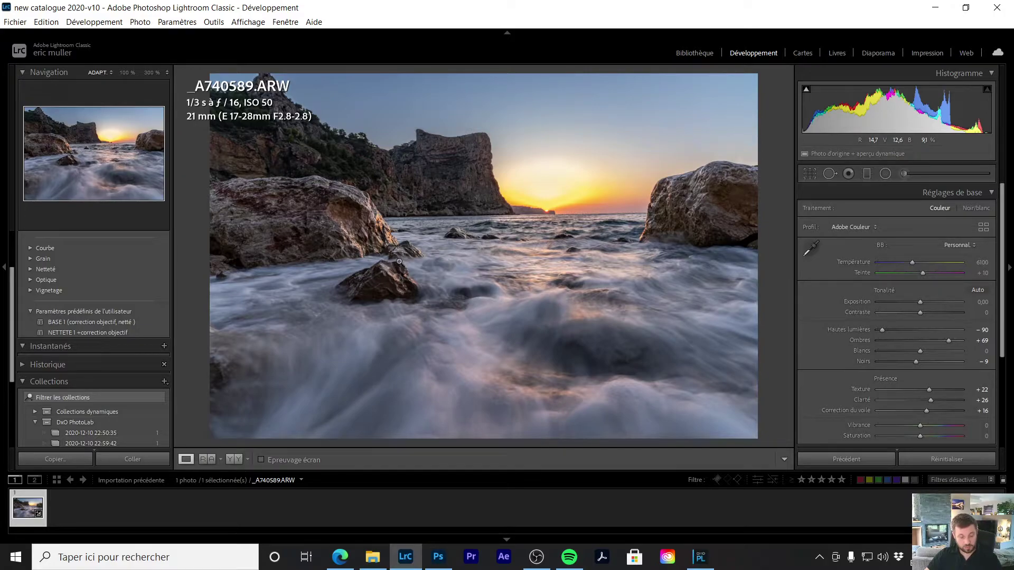
- Crop the photo tighter at its original aspect ratio, trimming the left side, bottom and a thin strip of sky
{"action": "key", "text": "r"}
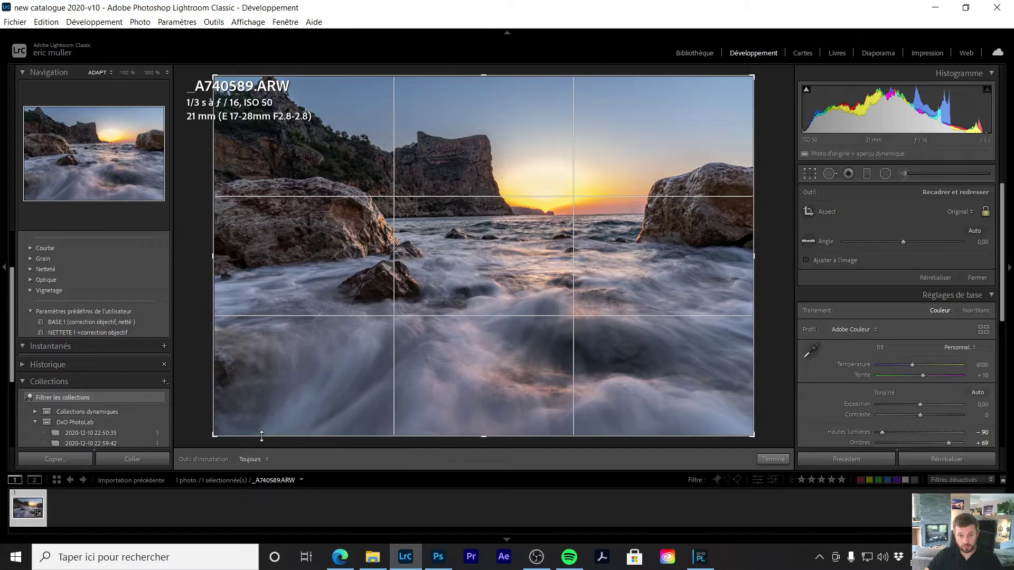
{"action": "left_click_drag", "start_coordinate": [216, 434], "coordinate": [240, 419]}
{"action": "left_click_drag", "start_coordinate": [468, 333], "coordinate": [460, 324]}
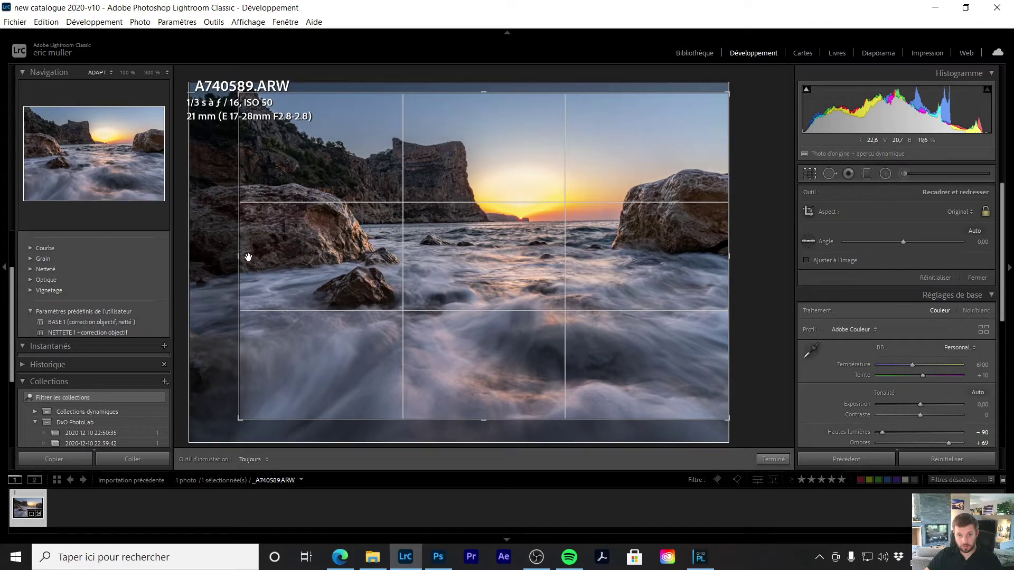
{"action": "left_click_drag", "start_coordinate": [241, 257], "coordinate": [238, 257]}
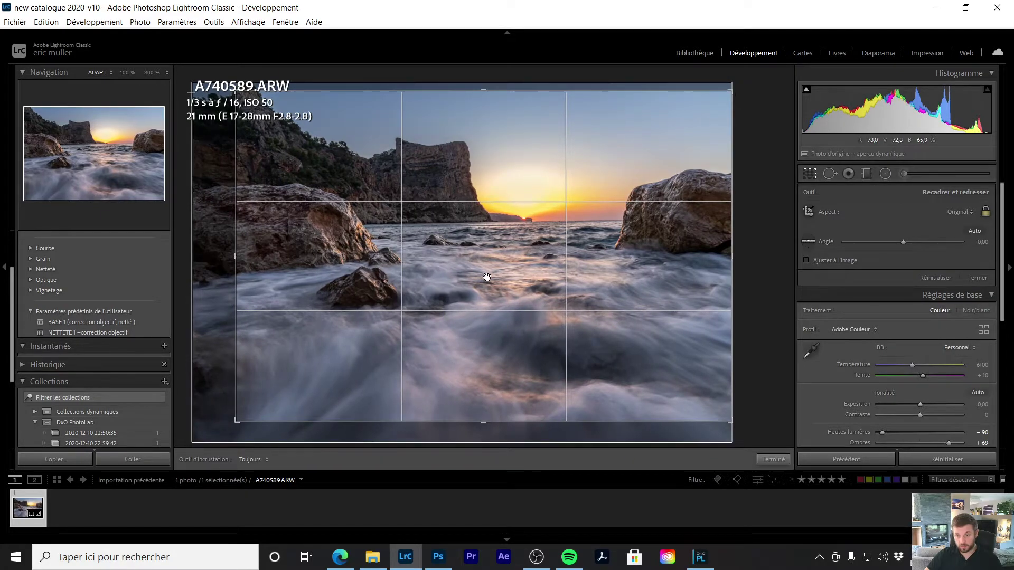
{"action": "key", "text": "Return"}
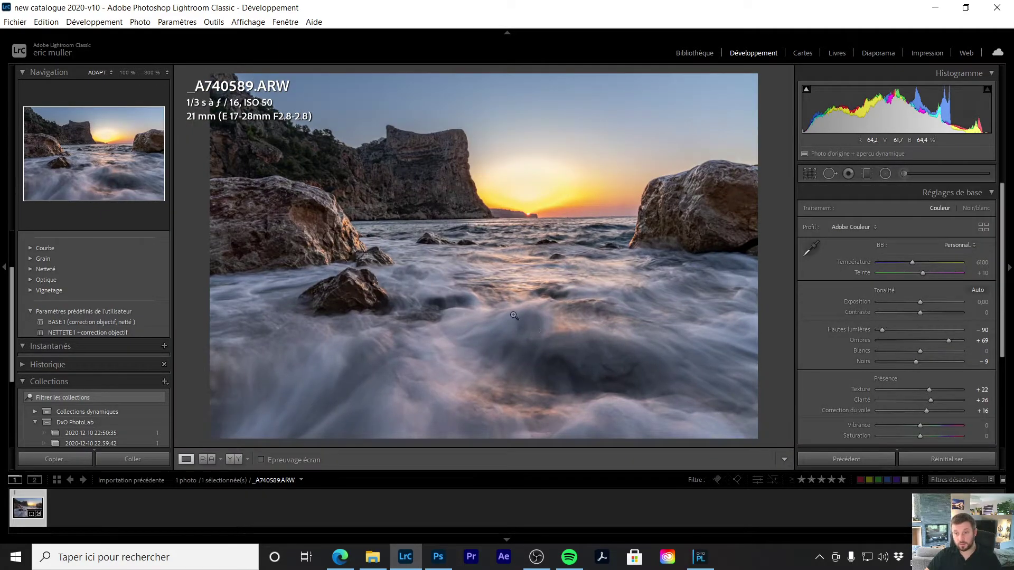
- Tint the highlights yellow in Color Grading, with hue 55 and saturation 49
{"action": "left_click", "coordinate": [992, 193]}
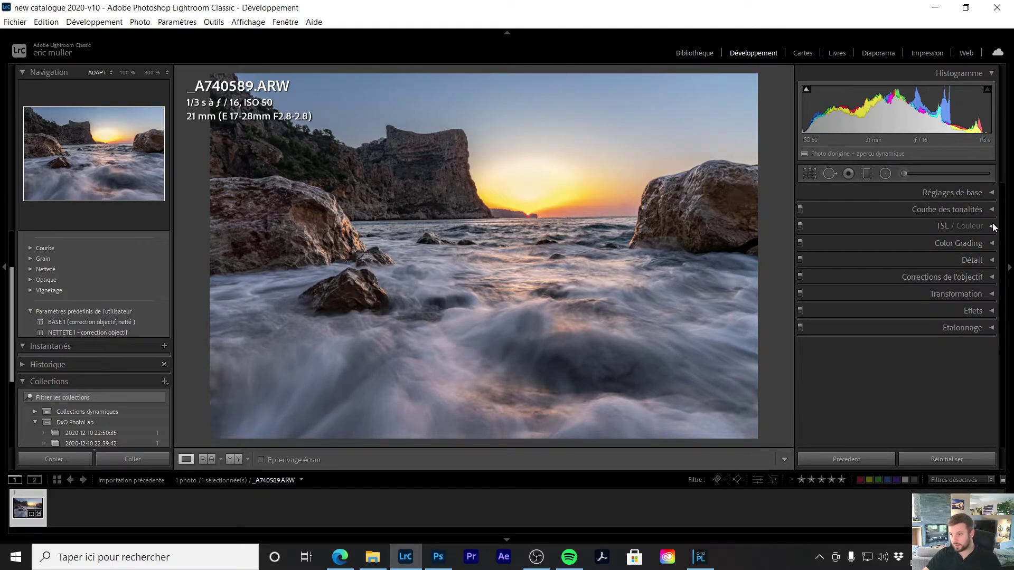
{"action": "left_click", "coordinate": [992, 244]}
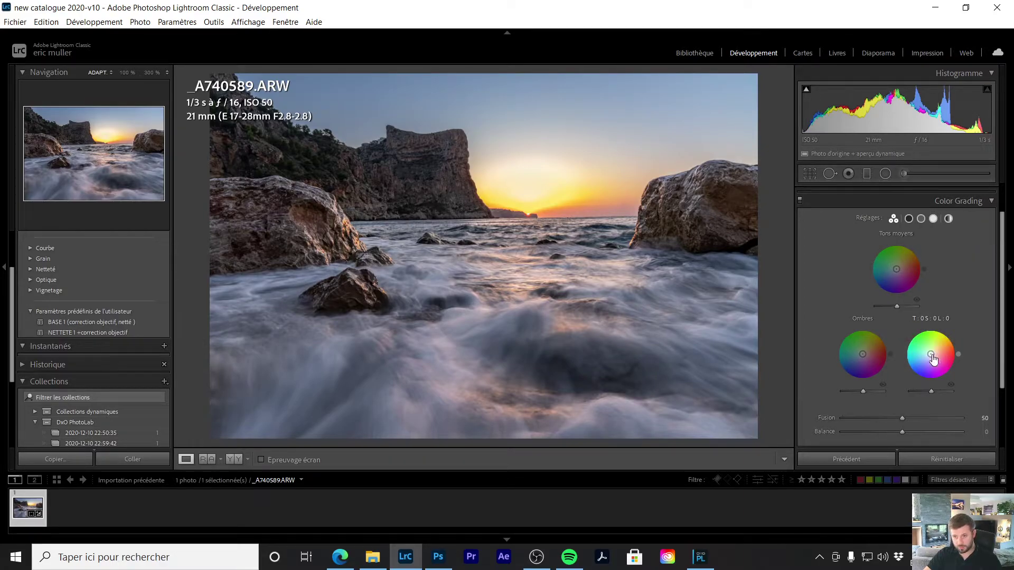
{"action": "left_click_drag", "start_coordinate": [930, 354], "coordinate": [936, 345]}
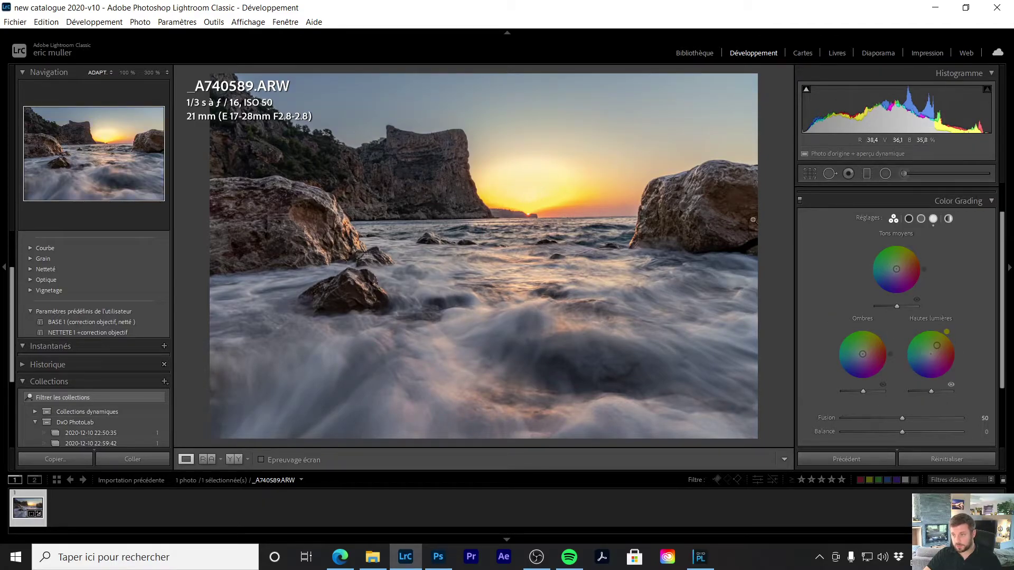
- Compare the photo with and without the radial filter around the sun, then close the filter
{"action": "left_click", "coordinate": [885, 174]}
{"action": "left_click", "coordinate": [532, 183]}
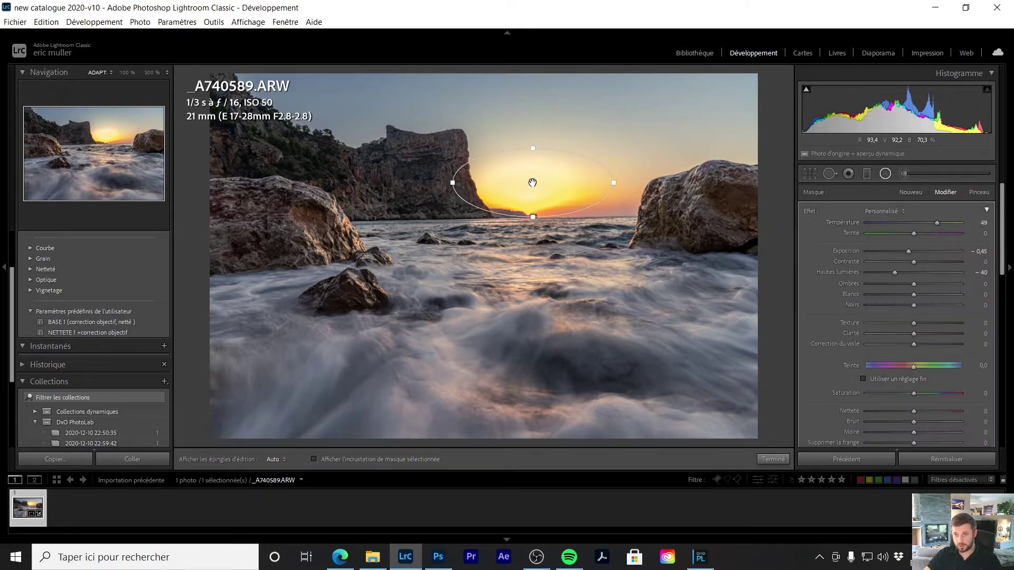
{"action": "scroll", "coordinate": [921, 370], "scroll_direction": "down", "scroll_amount": 3}
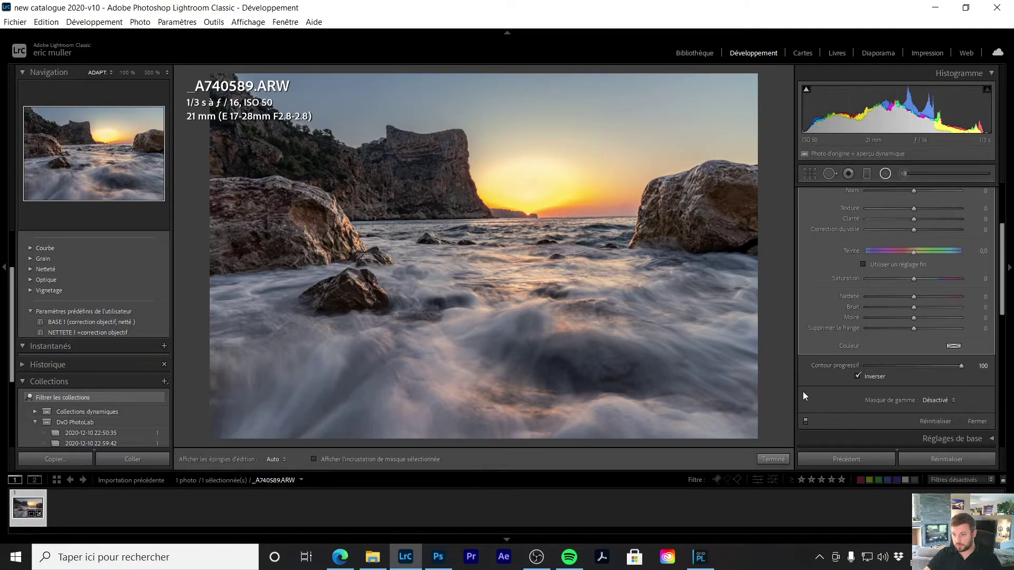
{"action": "left_click", "coordinate": [806, 421]}
{"action": "left_click", "coordinate": [806, 420]}
{"action": "left_click", "coordinate": [806, 420]}
{"action": "key", "text": "shift+m"}
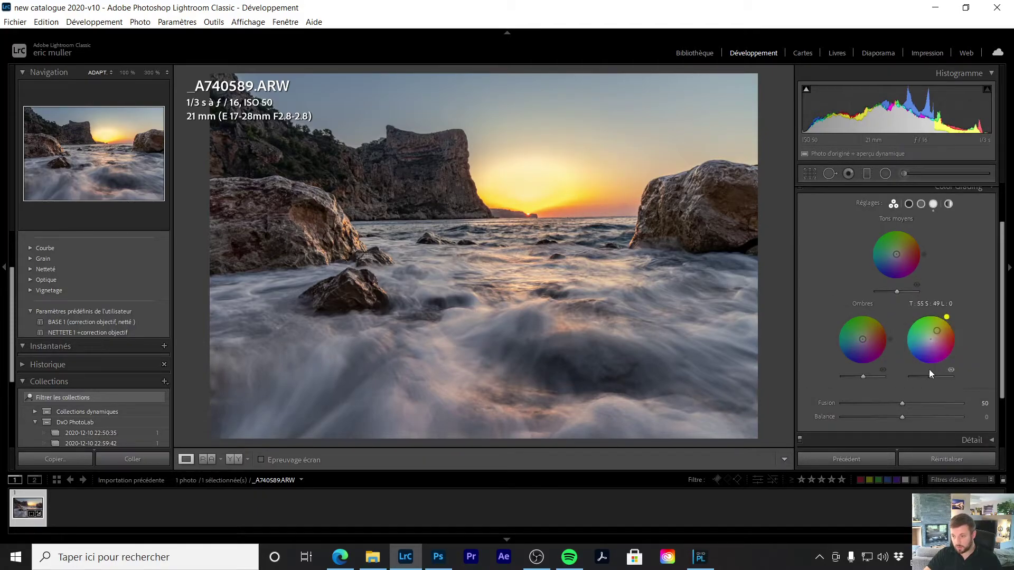
- Tint the shadows a soft purple-magenta in Color Grading, keeping the saturation below 22
{"action": "mouse_move", "coordinate": [867, 342]}
{"action": "left_mouse_down"}
{"action": "mouse_move", "coordinate": [875, 364]}
{"action": "mouse_move", "coordinate": [865, 344]}
{"action": "left_mouse_up"}
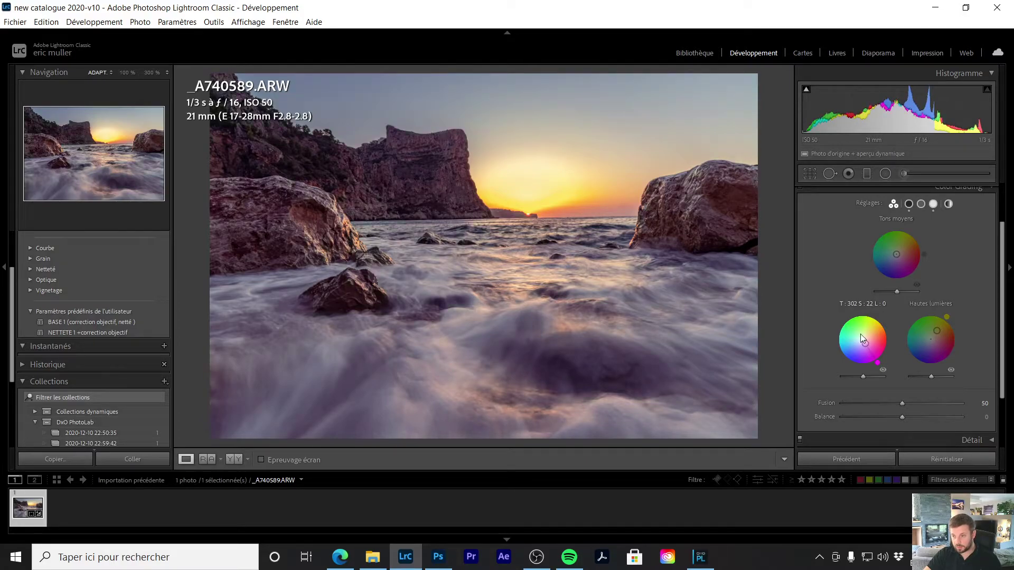
{"action": "left_click_drag", "start_coordinate": [879, 360], "coordinate": [876, 363]}
{"action": "left_click_drag", "start_coordinate": [865, 344], "coordinate": [864, 342]}
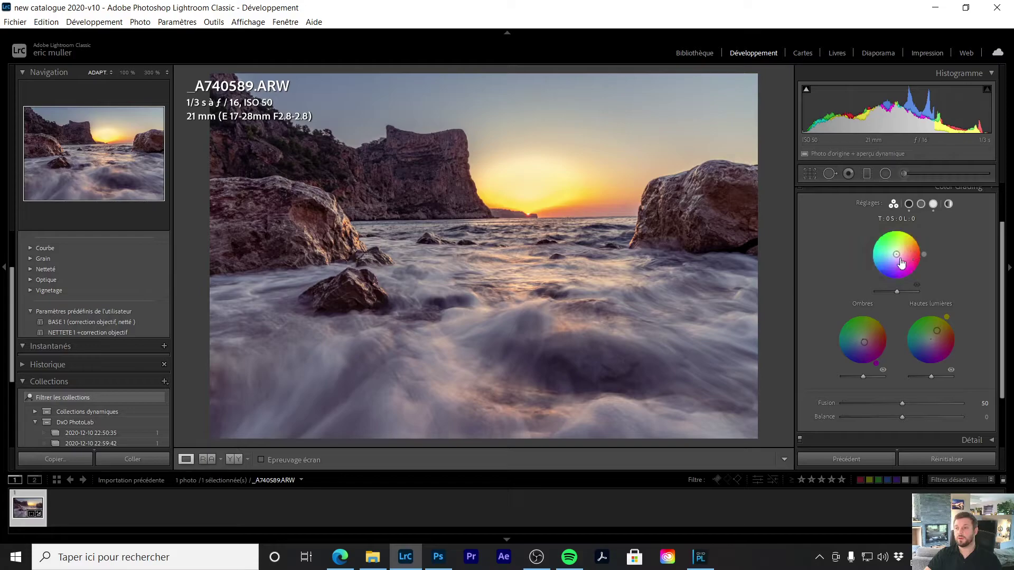
- Tint the midtones a soft orange with saturation 13 and fine-tune the yellow hue of the highlights
{"action": "left_click_drag", "start_coordinate": [902, 259], "coordinate": [899, 253]}
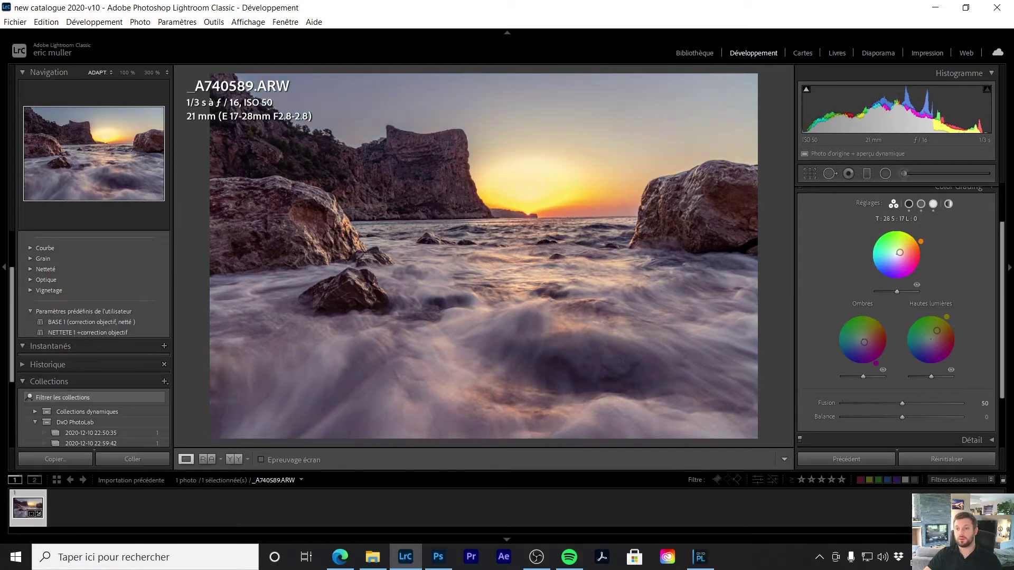
{"action": "double_click", "coordinate": [900, 253]}
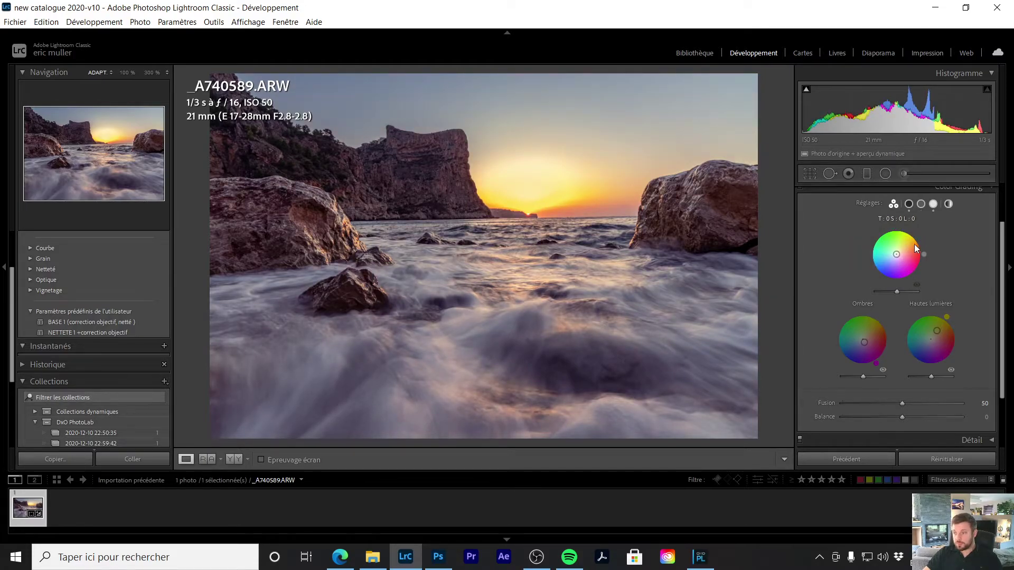
{"action": "left_click_drag", "start_coordinate": [898, 257], "coordinate": [899, 253]}
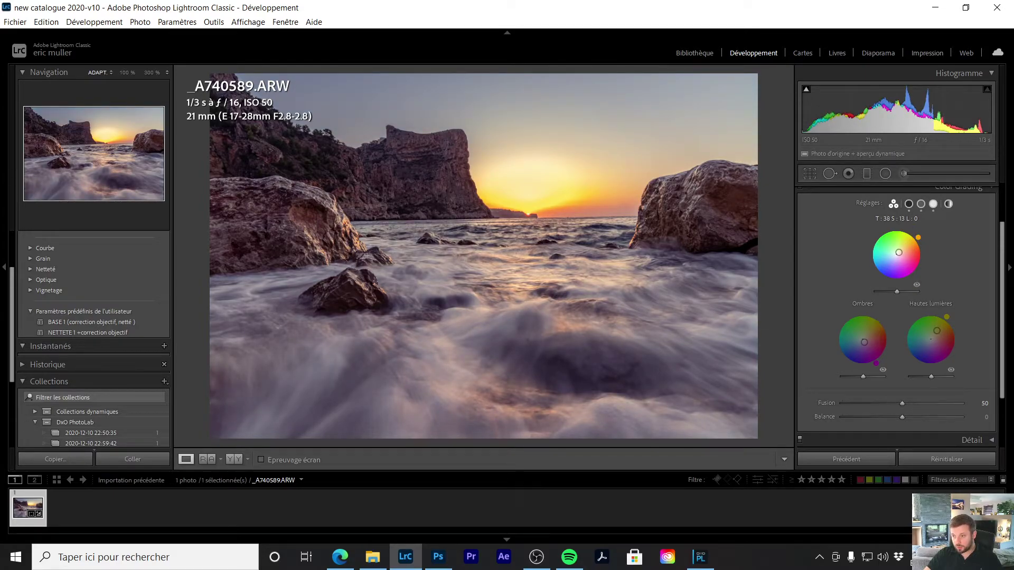
{"action": "left_click_drag", "start_coordinate": [918, 237], "coordinate": [920, 241]}
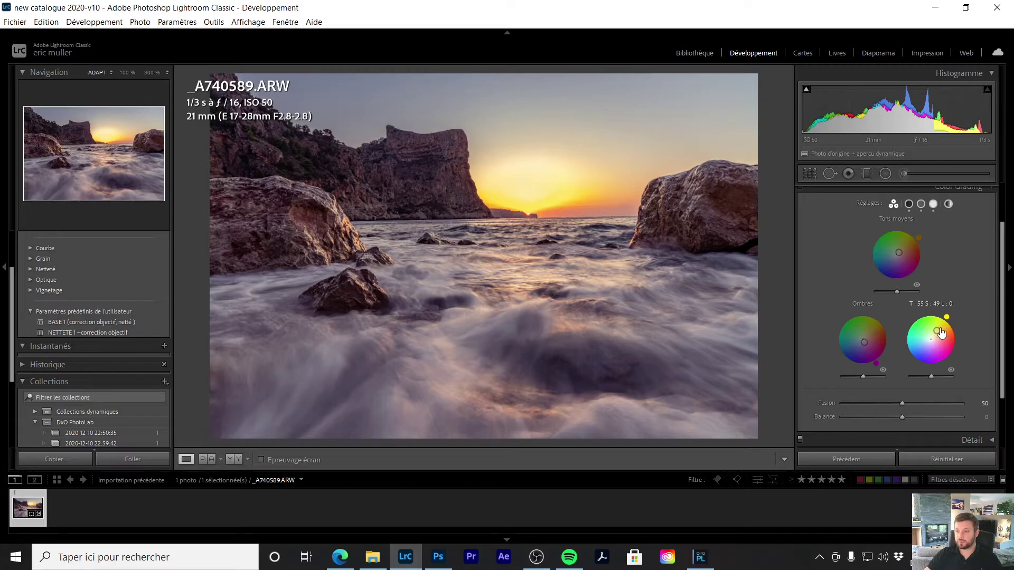
{"action": "left_click_drag", "start_coordinate": [947, 317], "coordinate": [946, 318]}
{"action": "left_click", "coordinate": [990, 189]}
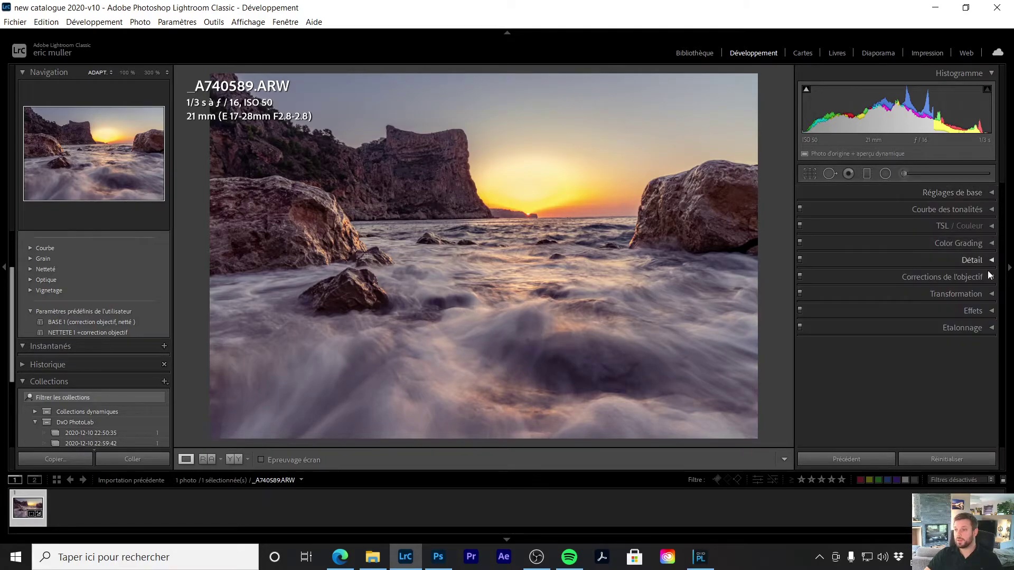
- Add a post-crop vignette with Gain −19 in the Priorité des hautes lumières style and check the shadow clipping
{"action": "left_click", "coordinate": [983, 308]}
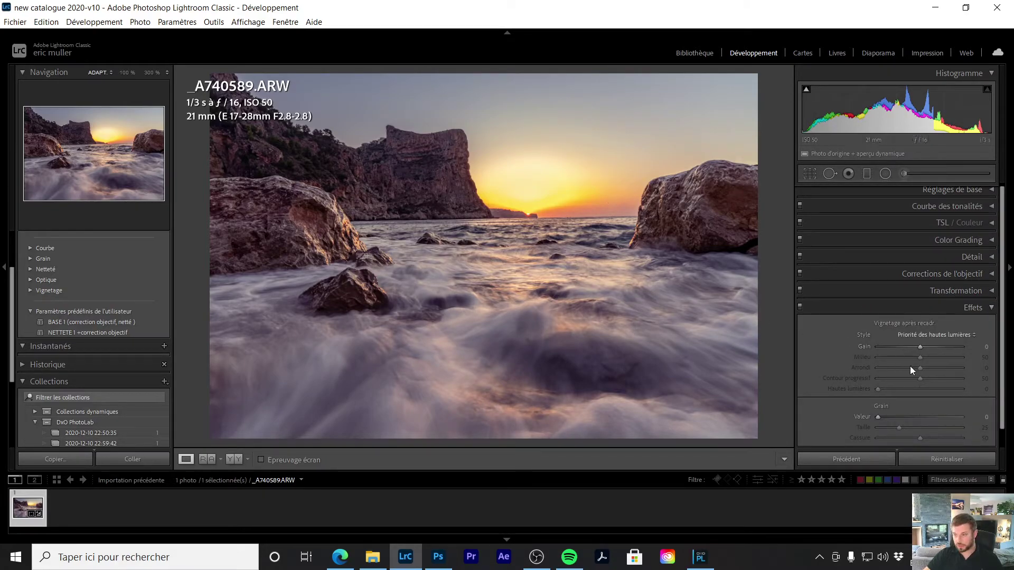
{"action": "left_click_drag", "start_coordinate": [919, 349], "coordinate": [910, 350]}
{"action": "mouse_move", "coordinate": [805, 92]}
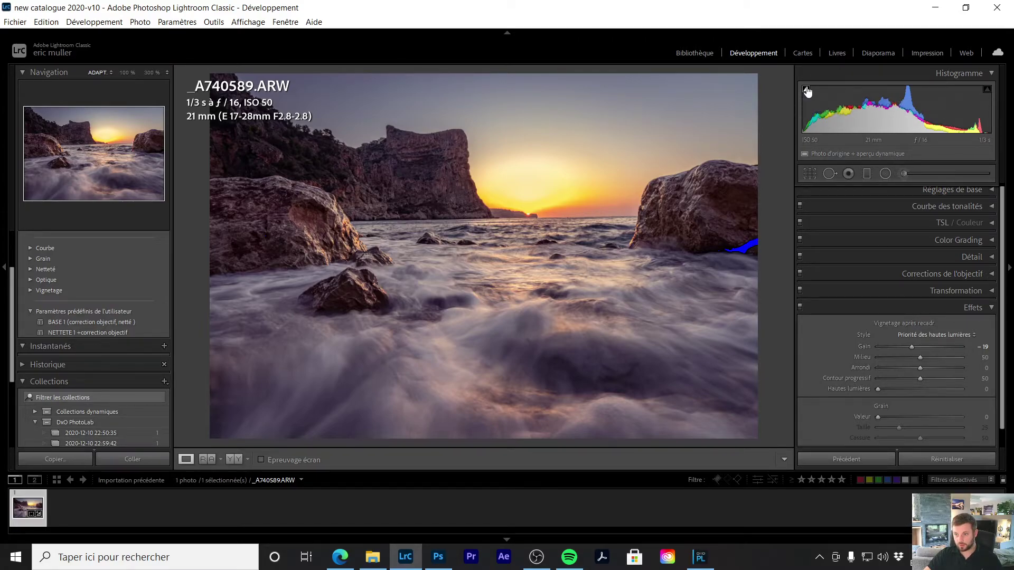
{"action": "left_click", "coordinate": [994, 310]}
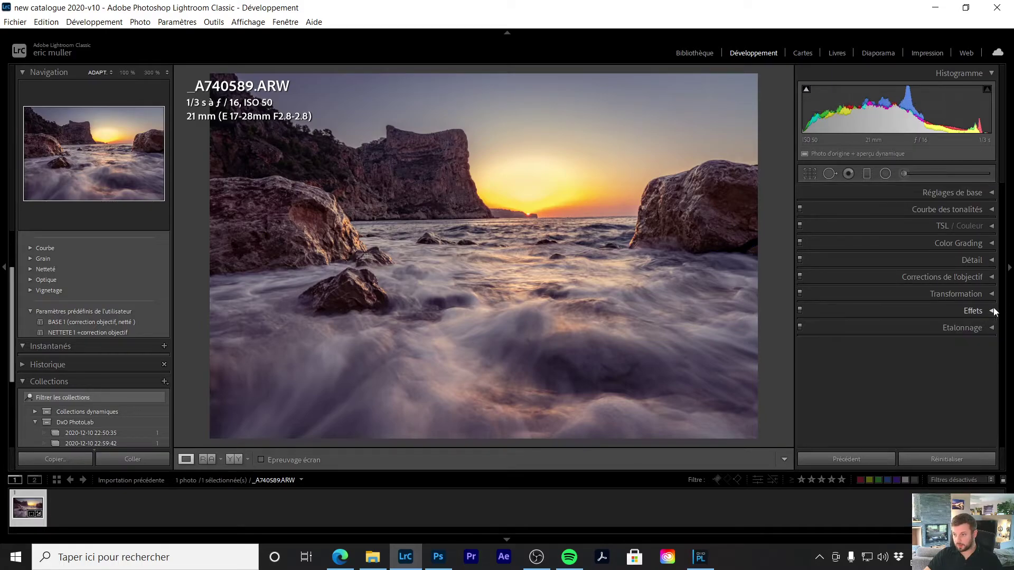
- Raise Noirs to +7 in the basic adjustments
{"action": "left_click", "coordinate": [988, 193]}
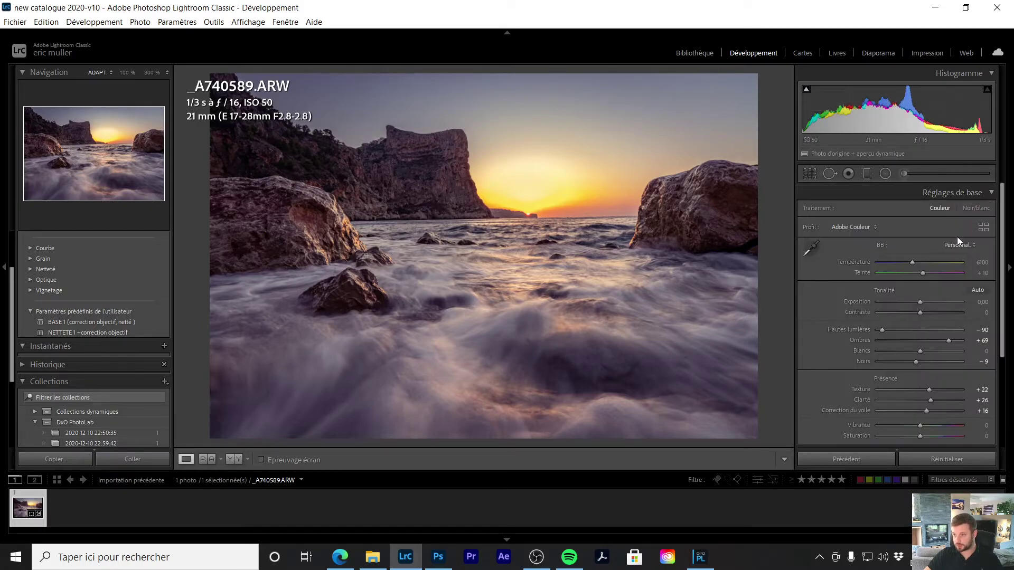
{"action": "left_click_drag", "start_coordinate": [916, 362], "coordinate": [918, 361]}
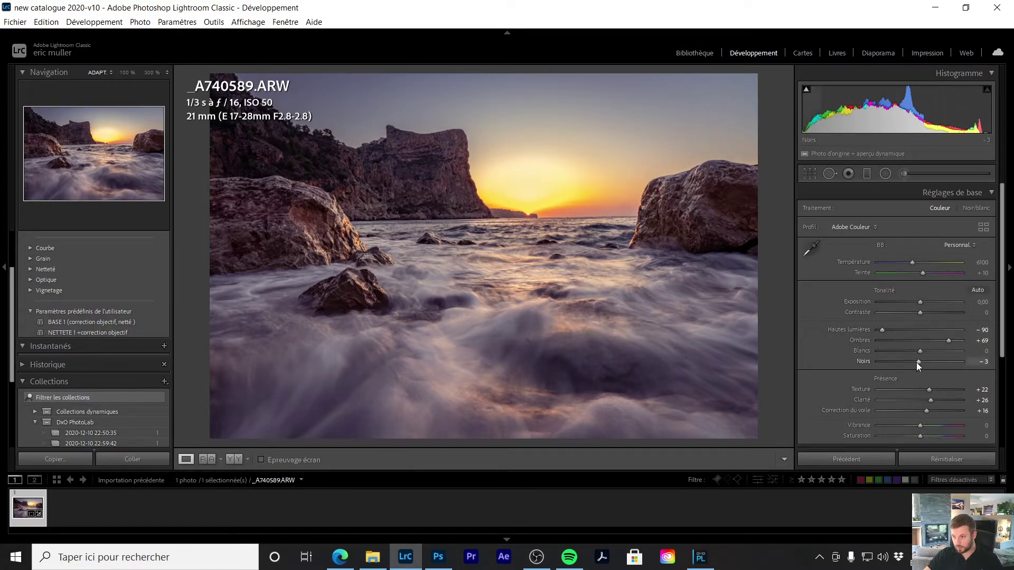
{"action": "left_click_drag", "start_coordinate": [921, 360], "coordinate": [923, 361]}
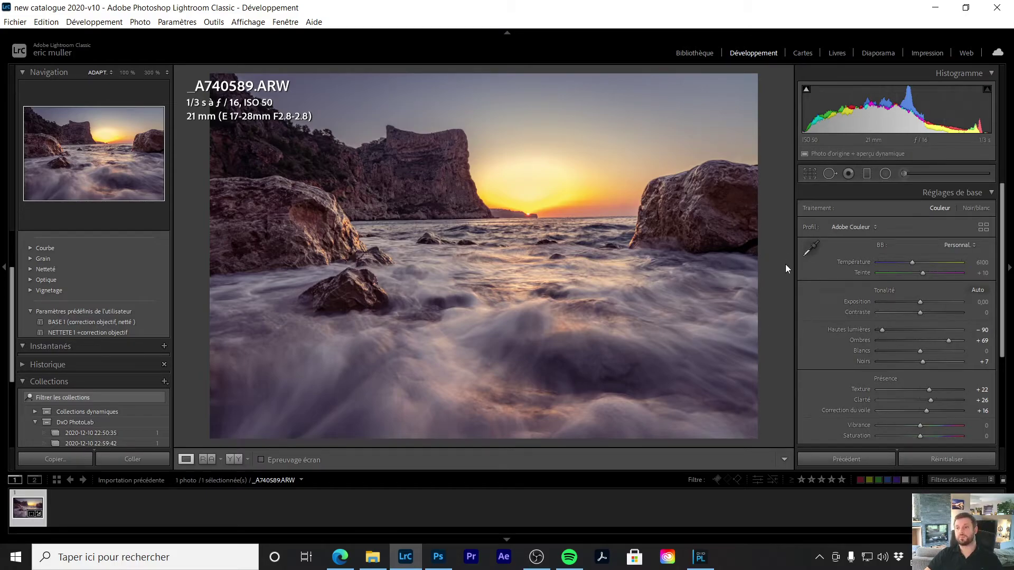
- Trim the crop slightly from the right edge at the original aspect ratio, and set Noirs to −4
{"action": "key", "text": "r"}
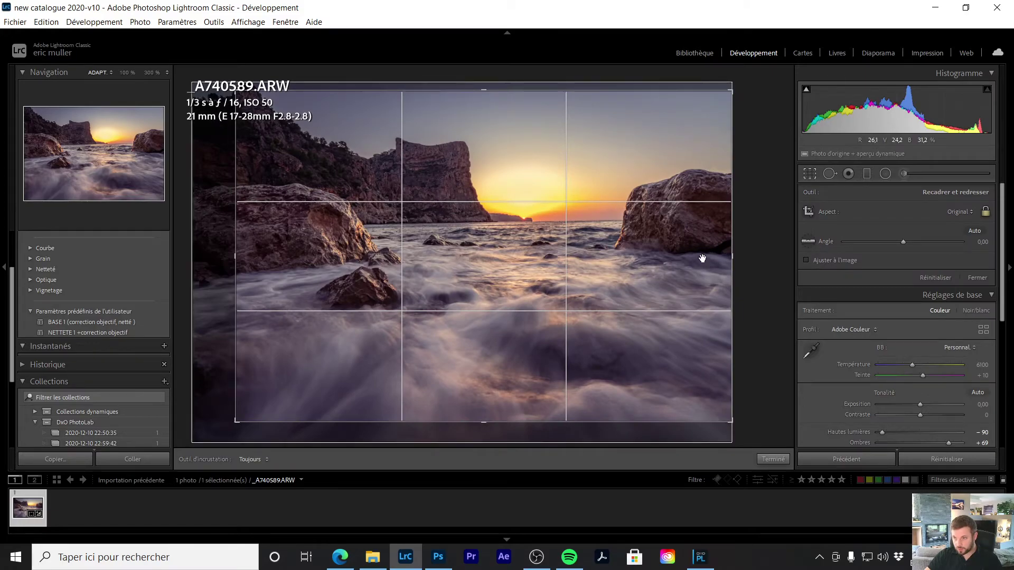
{"action": "left_click_drag", "start_coordinate": [731, 251], "coordinate": [723, 259]}
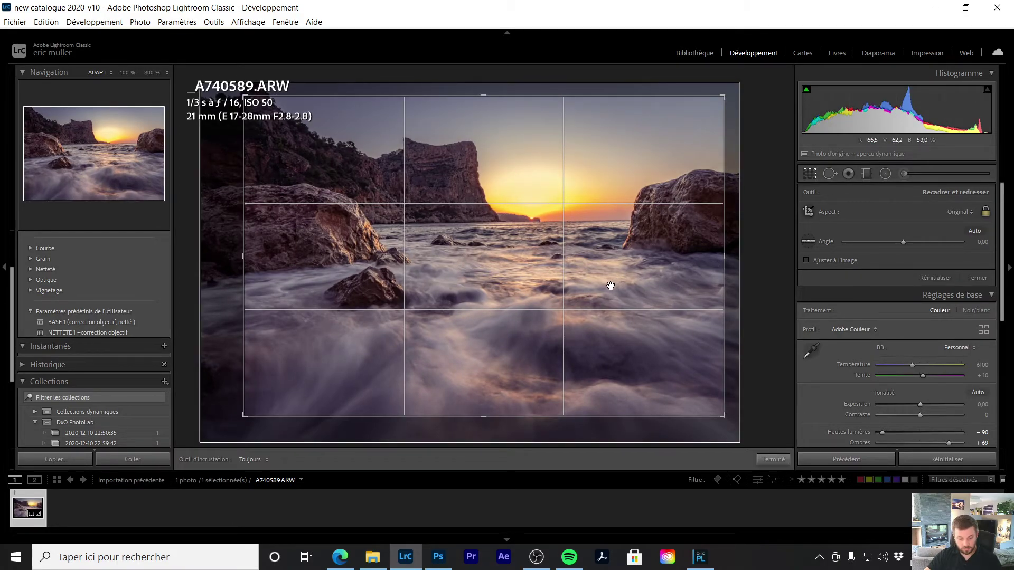
{"action": "key", "text": "Return"}
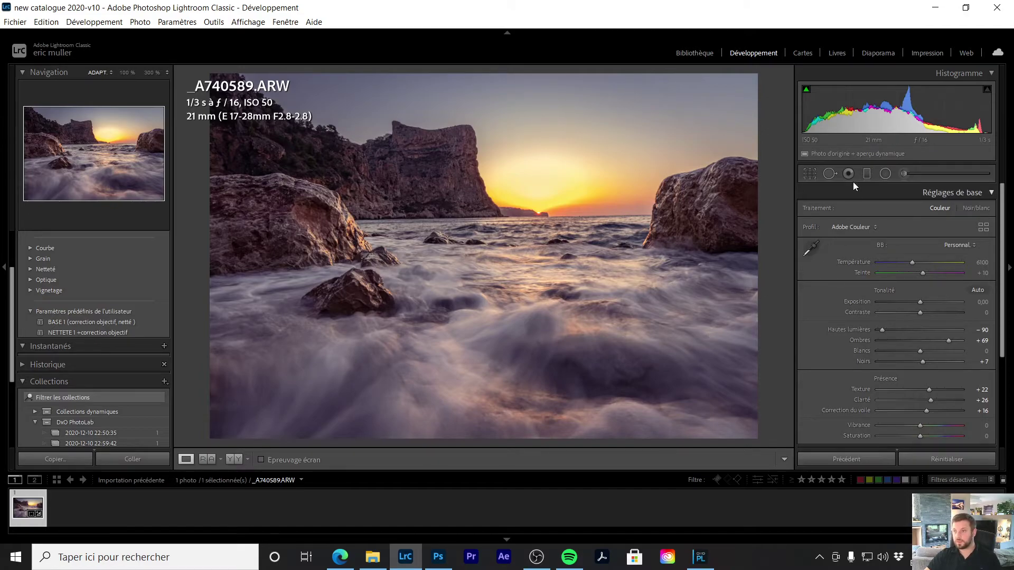
{"action": "left_click_drag", "start_coordinate": [923, 361], "coordinate": [919, 362]}
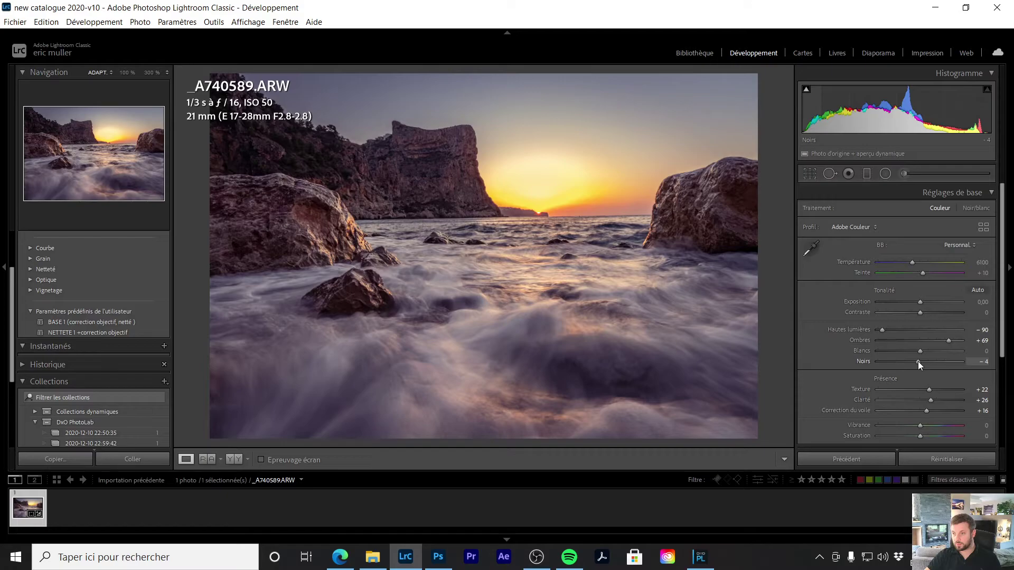
- Set the existing sky graduated filter's Température to −51 and Exposition to −0,94, checking its mask overlay, and close the filter
{"action": "left_click", "coordinate": [867, 174]}
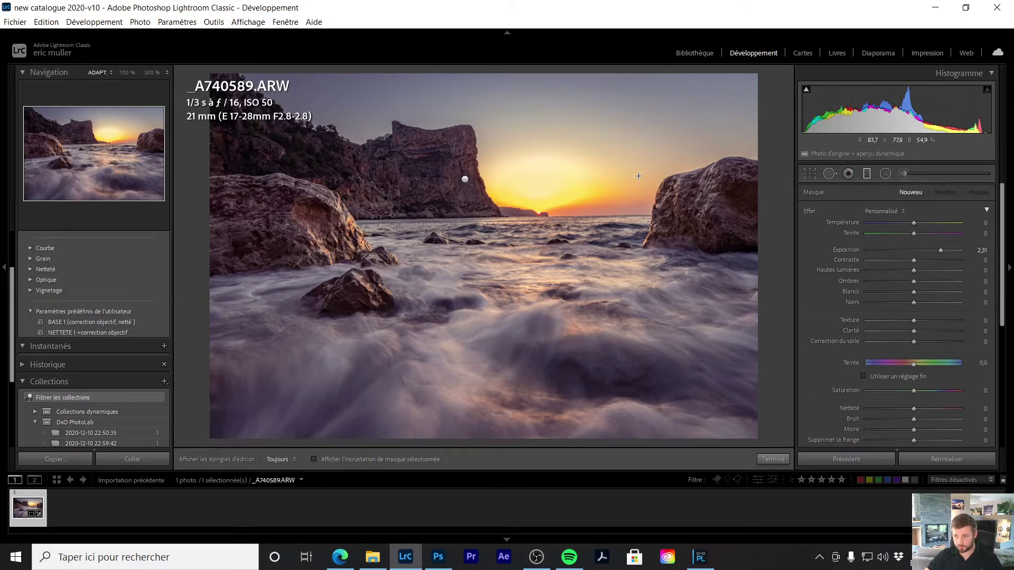
{"action": "left_click", "coordinate": [868, 174]}
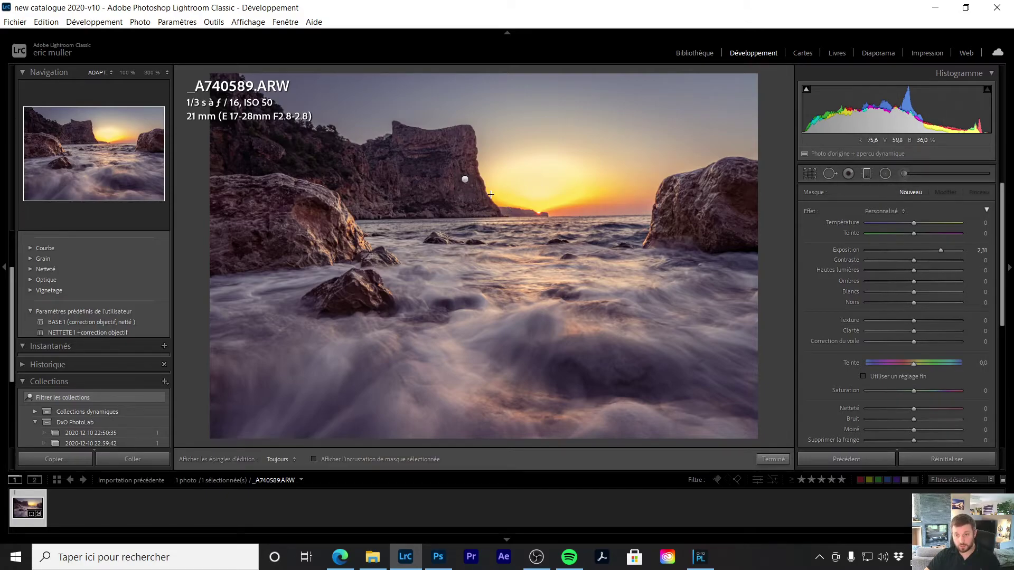
{"action": "left_click", "coordinate": [464, 179]}
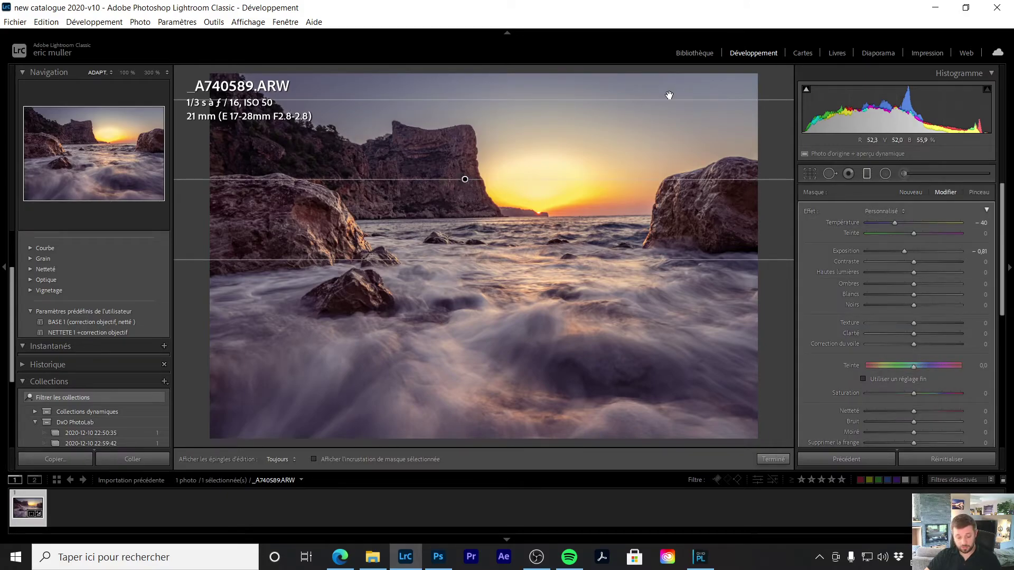
{"action": "key", "text": "o"}
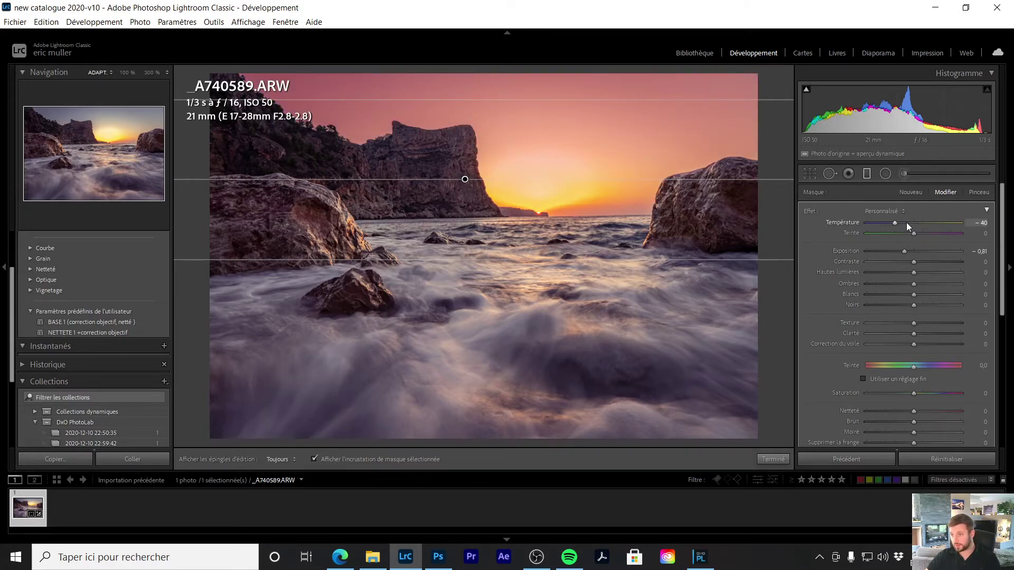
{"action": "left_click_drag", "start_coordinate": [907, 250], "coordinate": [889, 224]}
{"action": "key", "text": "o"}
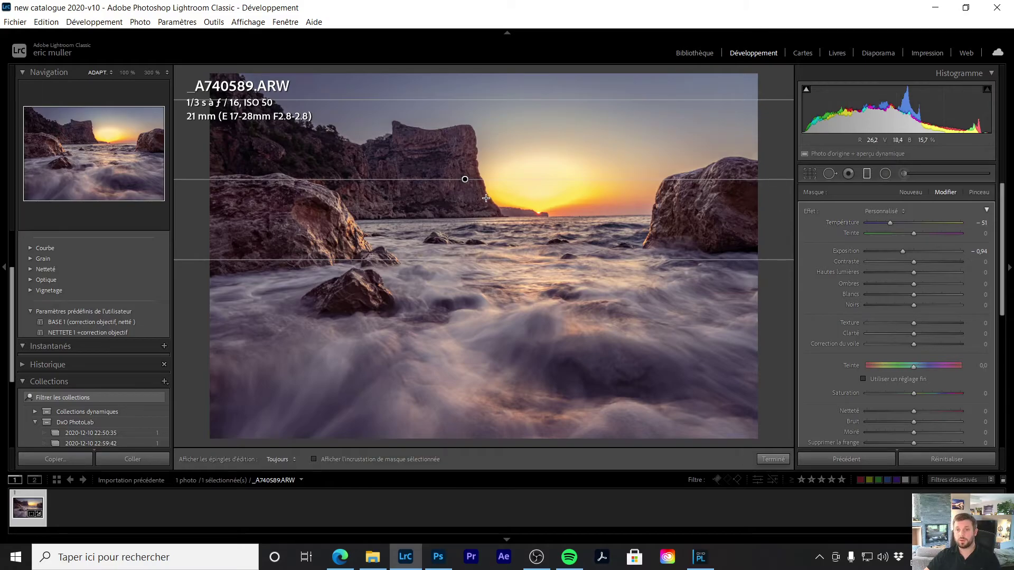
{"action": "left_click", "coordinate": [870, 175]}
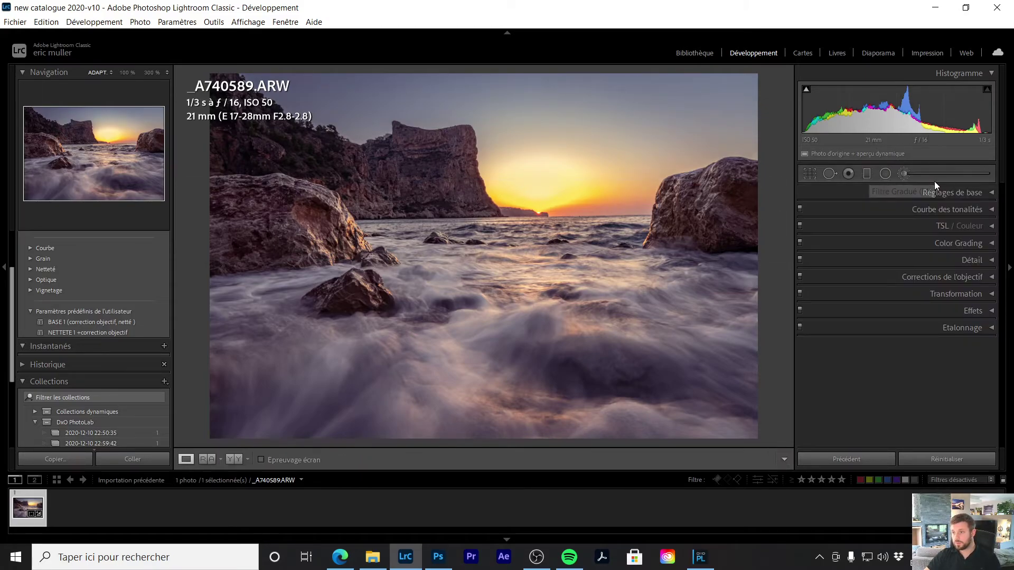
- Add a second graduated filter with Exposition 0,00 over the sky, centred at the height of the cliff top
{"action": "left_click", "coordinate": [865, 174]}
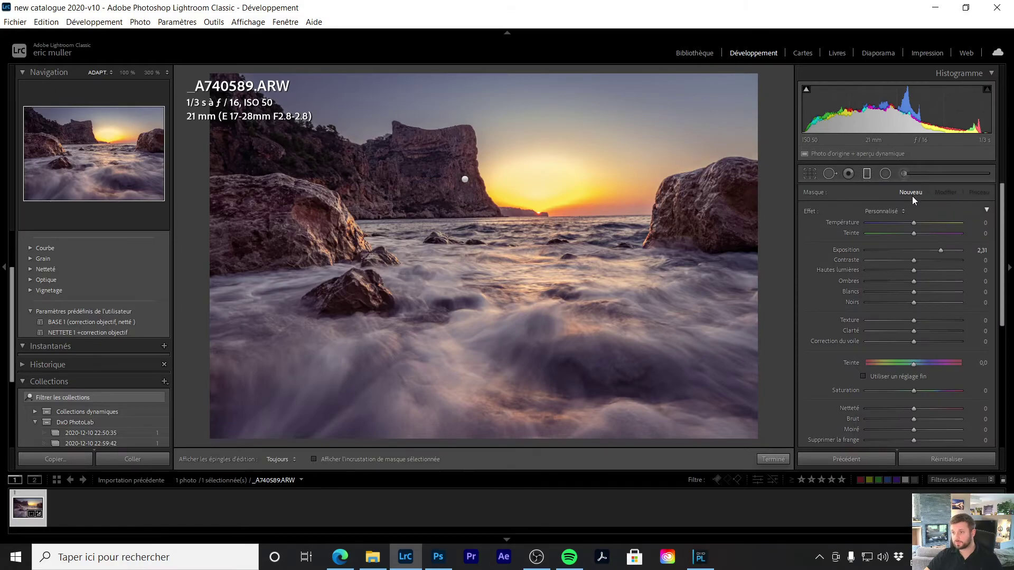
{"action": "double_click", "coordinate": [938, 252]}
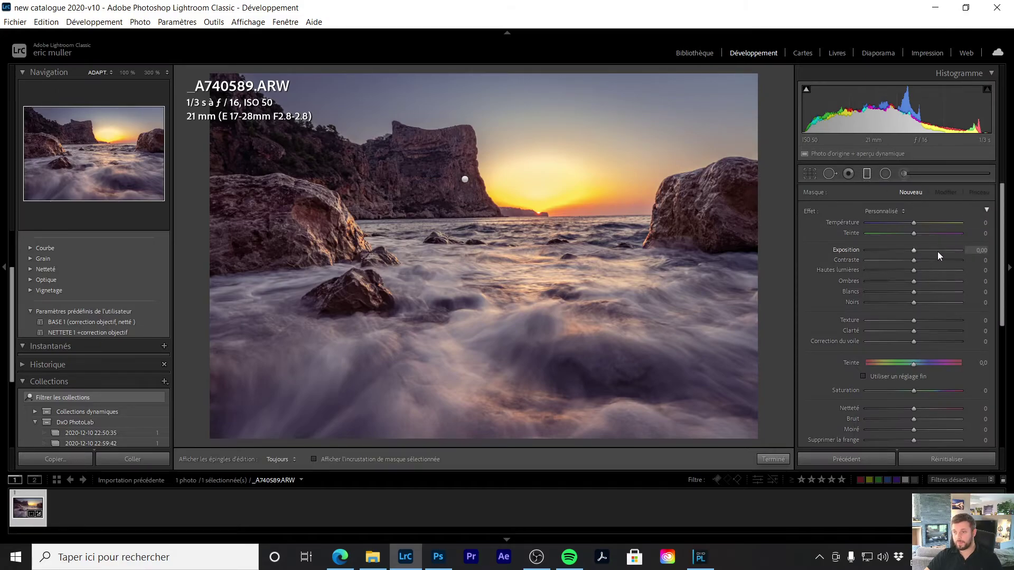
{"action": "left_click_drag", "start_coordinate": [493, 103], "coordinate": [500, 199]}
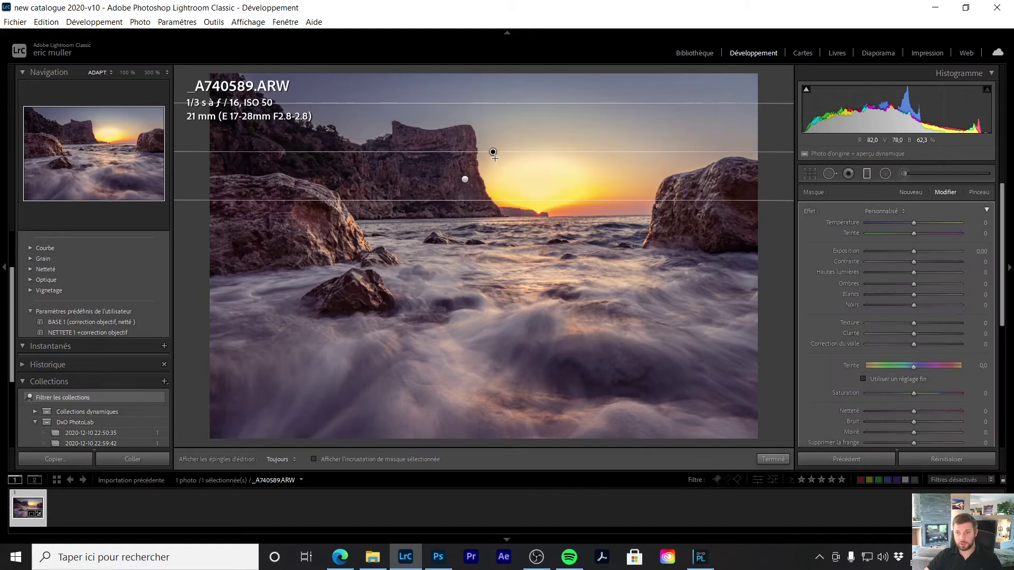
{"action": "left_click_drag", "start_coordinate": [493, 153], "coordinate": [496, 127]}
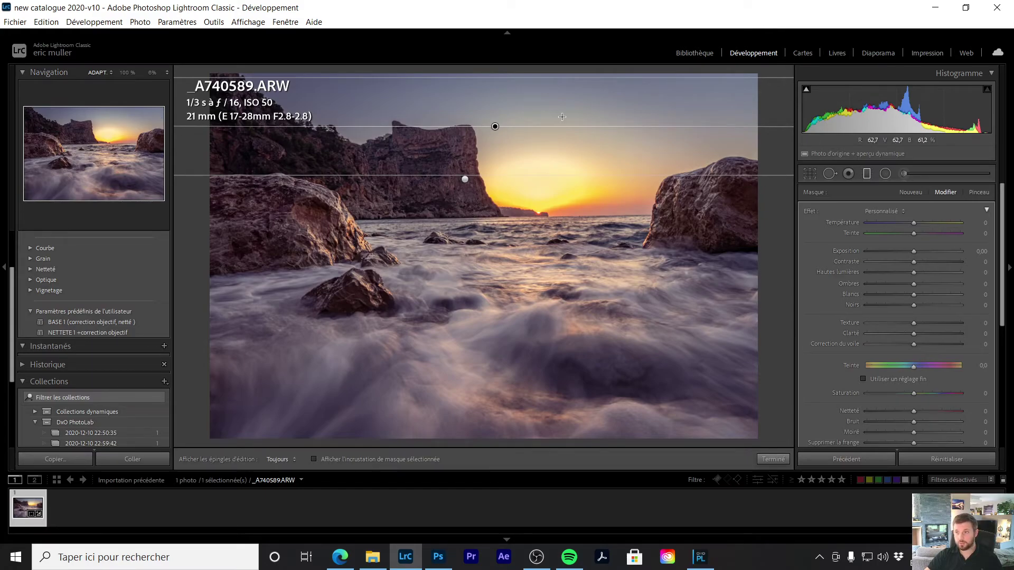
- Widen the new graduated filter's transition from well above the photo down to the small foreground rock, keeping it centred near the cliff top
{"action": "key", "text": "ctrl+minus"}
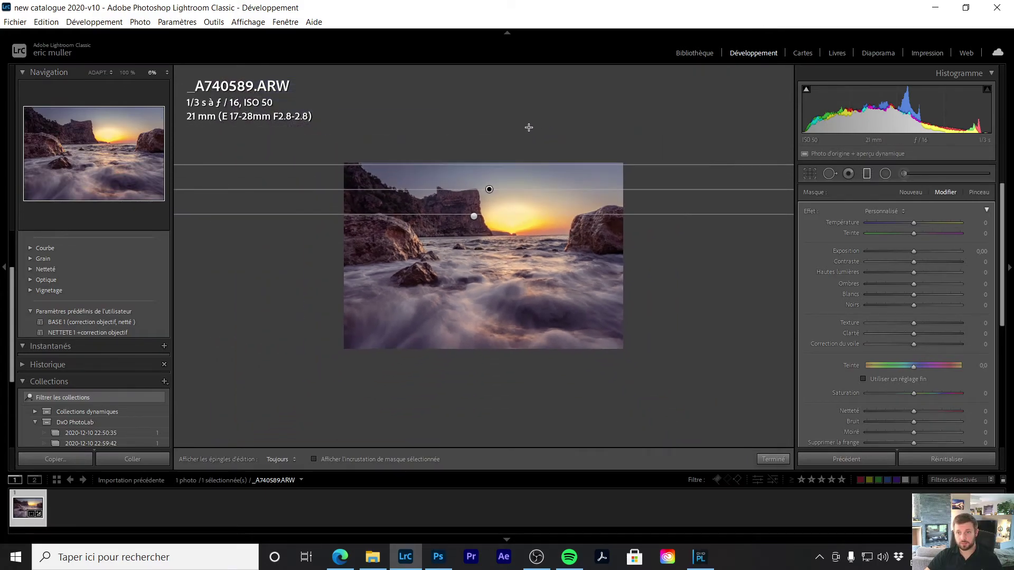
{"action": "left_click_drag", "start_coordinate": [490, 189], "coordinate": [497, 243]}
{"action": "left_click_drag", "start_coordinate": [489, 161], "coordinate": [488, 192]}
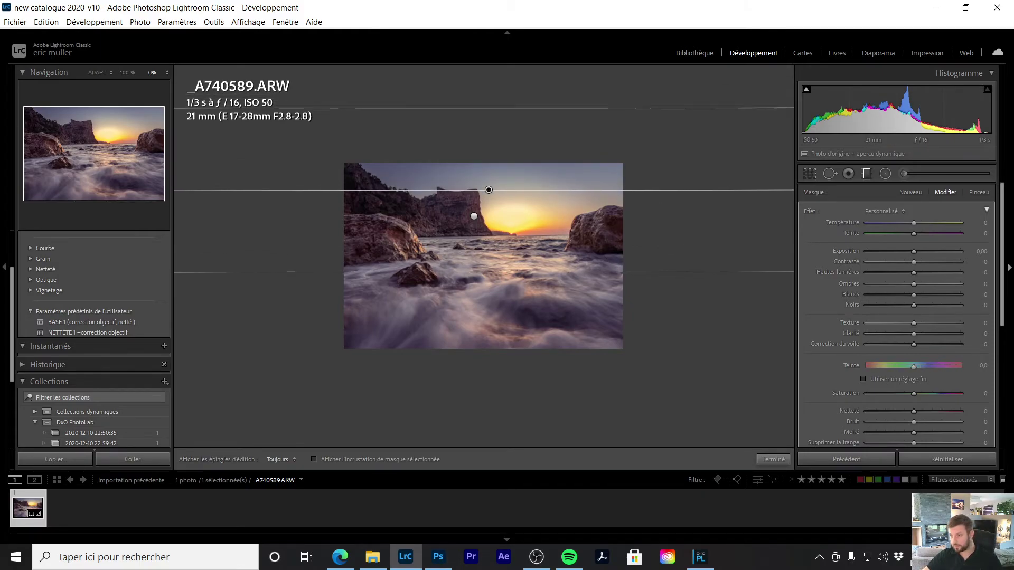
- Set the new graduated filter's Exposition to −0,85 and restrict it with a Luminance range mask at Gamme 62/100
{"action": "left_click_drag", "start_coordinate": [907, 253], "coordinate": [904, 252]}
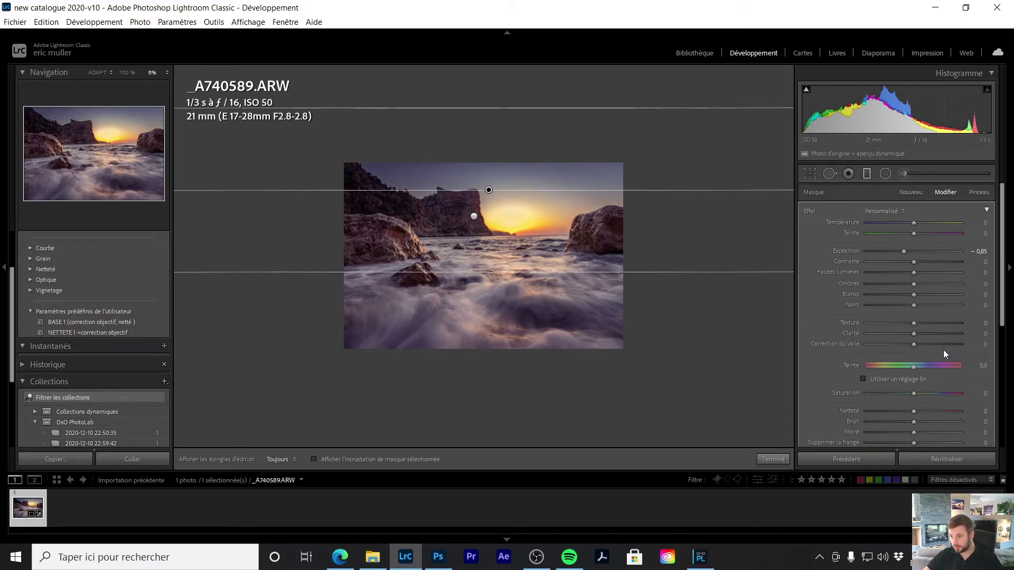
{"action": "scroll", "coordinate": [942, 350], "scroll_direction": "down", "scroll_amount": 3}
{"action": "left_click", "coordinate": [939, 364]}
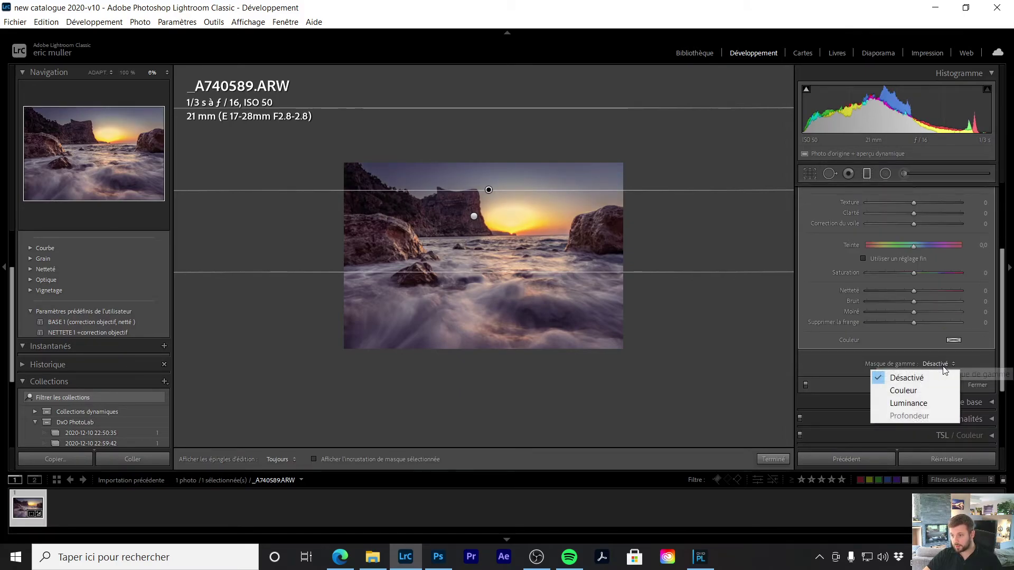
{"action": "left_click", "coordinate": [917, 405]}
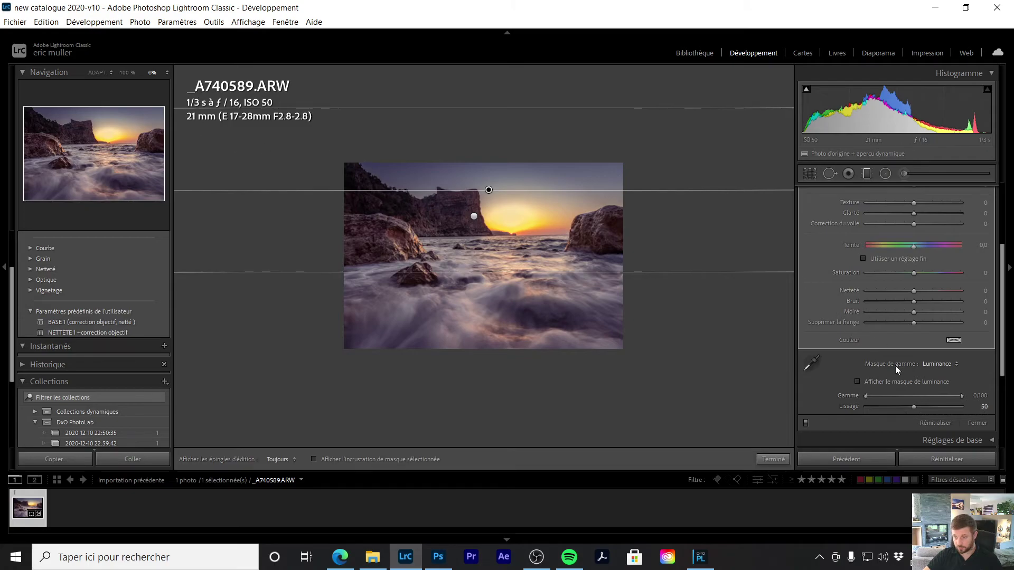
{"action": "left_click_drag", "start_coordinate": [866, 400], "coordinate": [923, 397]}
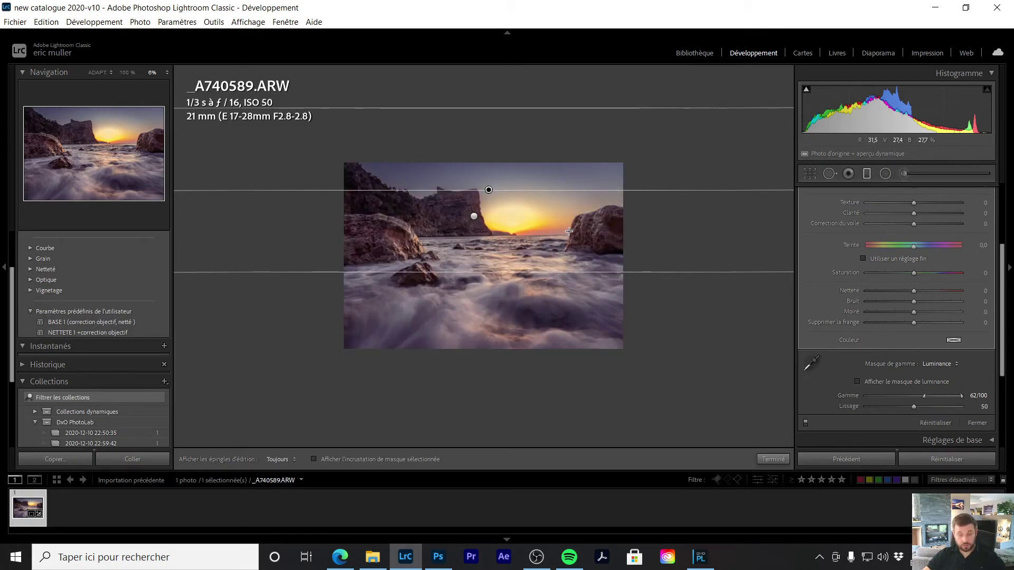
- Duplicate this graduated filter over the foreground water, narrowing its transition to run from the small rock's top edge to just below the photo
{"action": "right_click", "coordinate": [487, 191]}
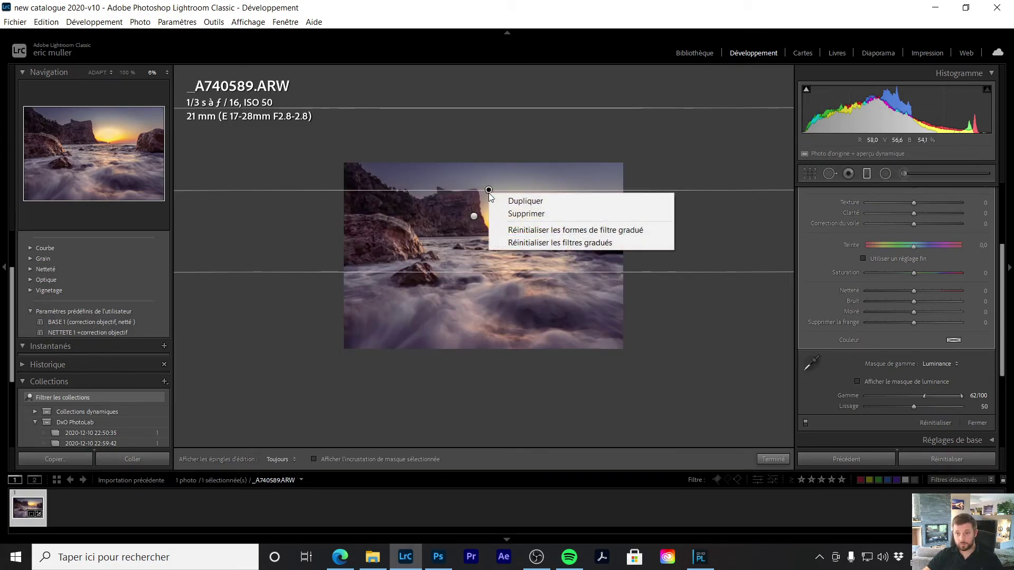
{"action": "left_click", "coordinate": [546, 202]}
{"action": "left_click_drag", "start_coordinate": [560, 189], "coordinate": [494, 361]}
{"action": "left_click_drag", "start_coordinate": [498, 443], "coordinate": [502, 394]}
{"action": "left_click_drag", "start_coordinate": [493, 335], "coordinate": [496, 319]}
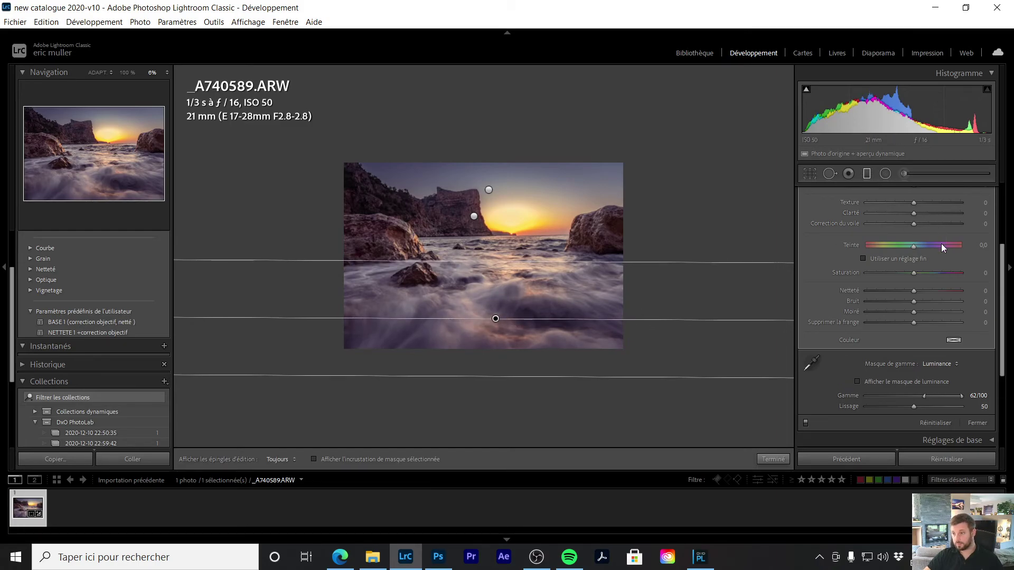
- Set the duplicated filter's Exposition to −3,06, close the filter, and compare the photo side by side before and after
{"action": "scroll", "coordinate": [921, 220], "scroll_direction": "up", "scroll_amount": 3}
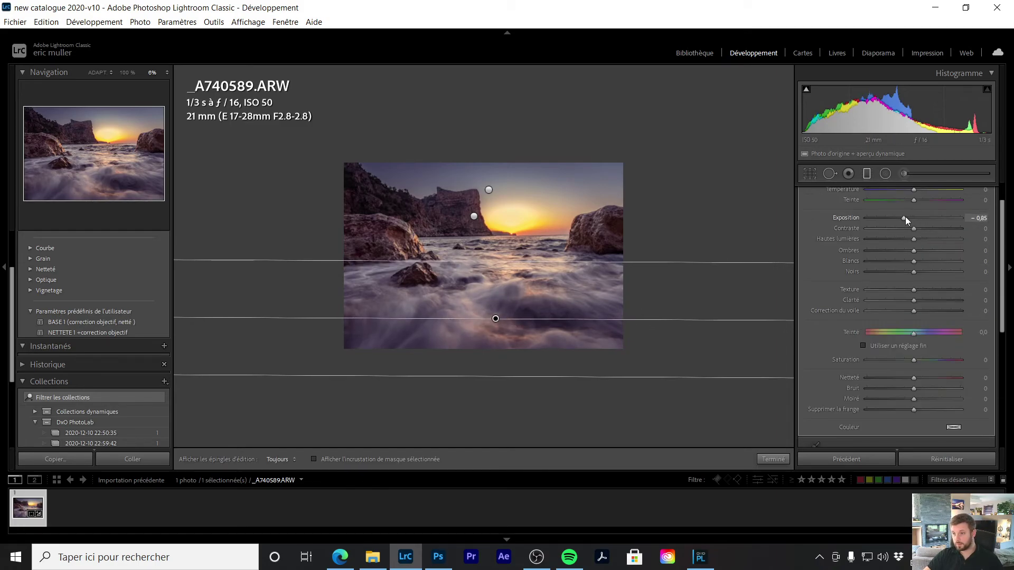
{"action": "left_click_drag", "start_coordinate": [903, 219], "coordinate": [880, 221]}
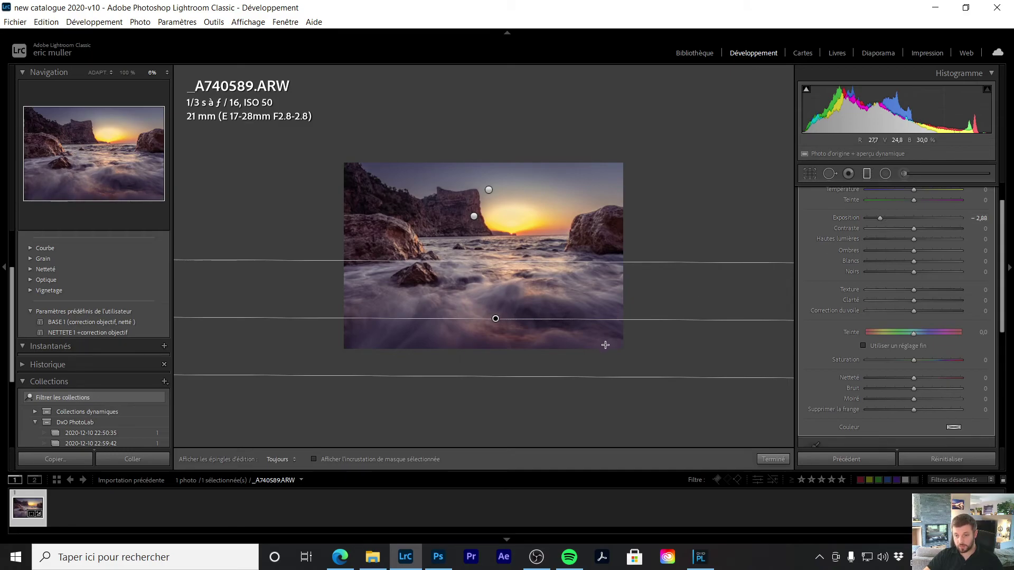
{"action": "left_click_drag", "start_coordinate": [881, 218], "coordinate": [879, 218]}
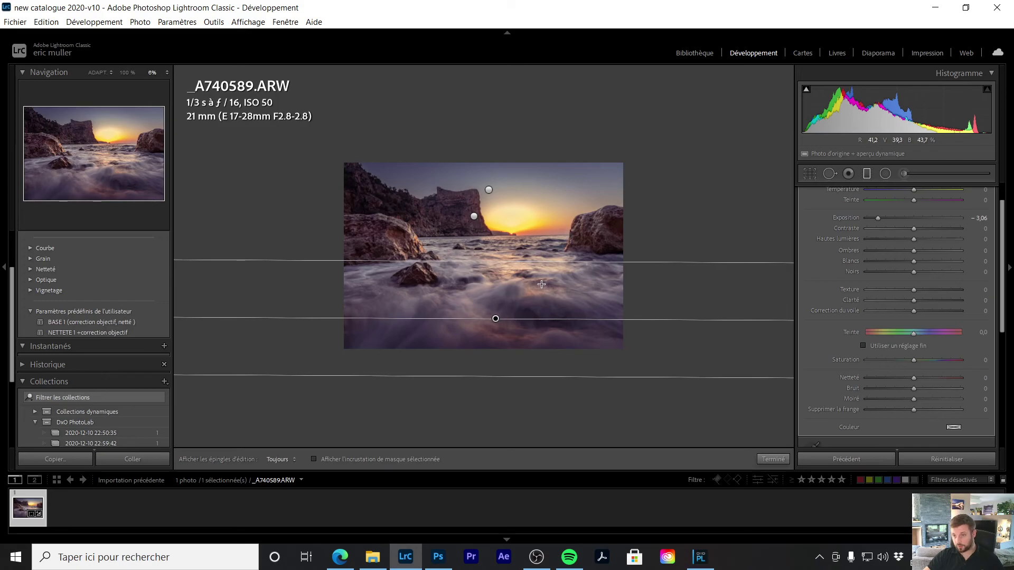
{"action": "left_click", "coordinate": [773, 459]}
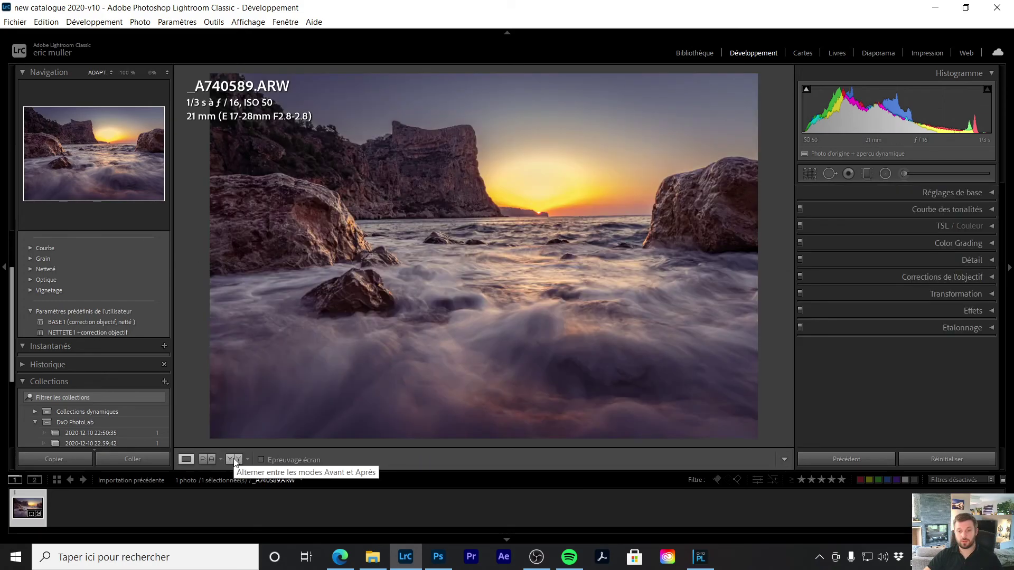
{"action": "left_click", "coordinate": [235, 460]}
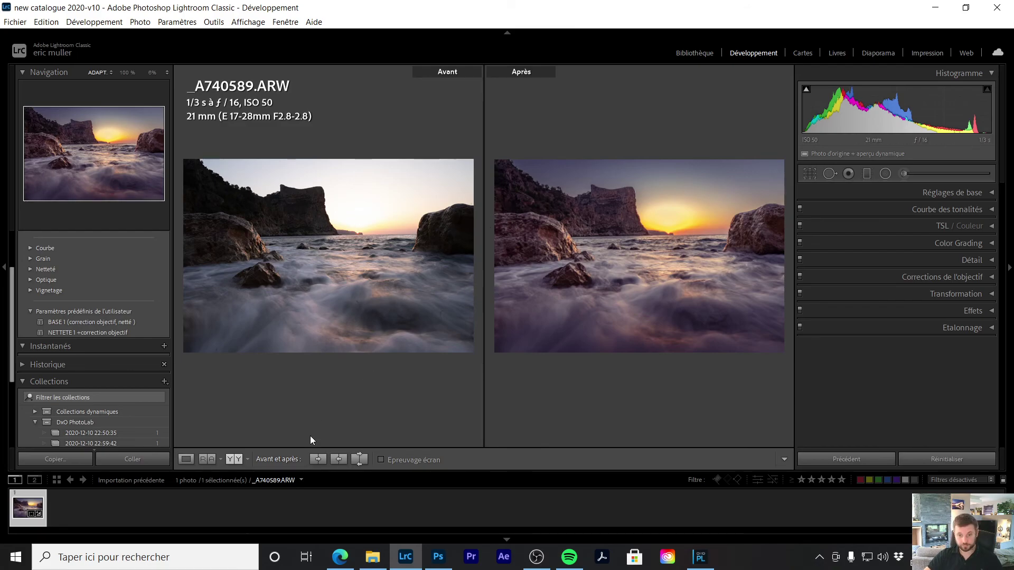
{"action": "left_click", "coordinate": [230, 461]}
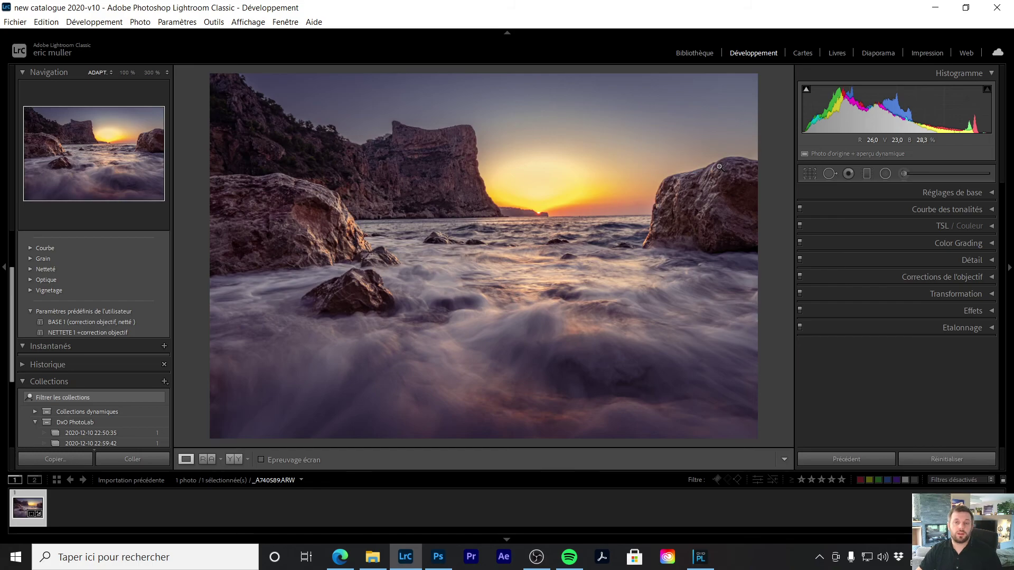